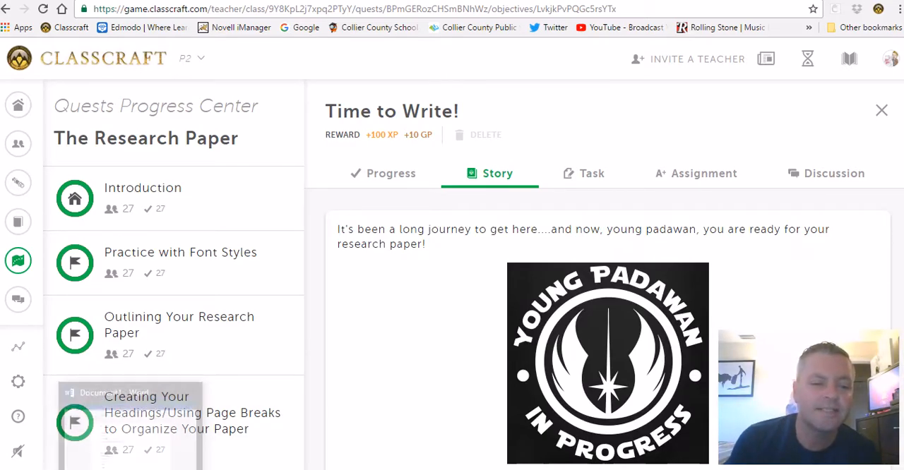
# - Switch to the Word document and apply the Heading 1 style to the six outline lines from "Early Life in Kentwood, Louisiana" to "Vegas!"
pyautogui.click(132, 468)
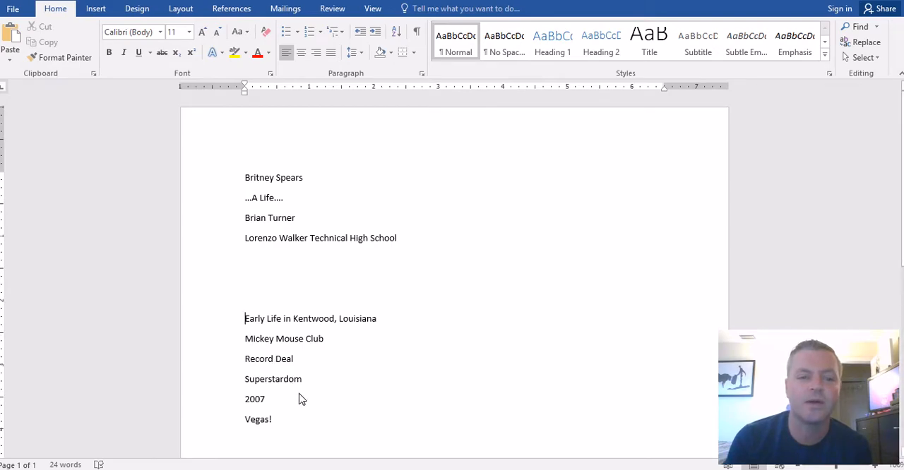
pyautogui.moveTo(279, 420); pyautogui.dragTo(223, 322)
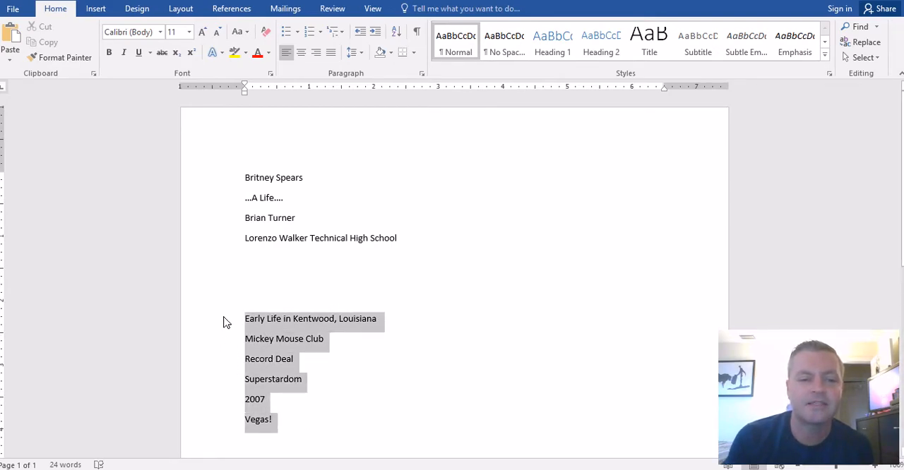
pyautogui.click(550, 48)
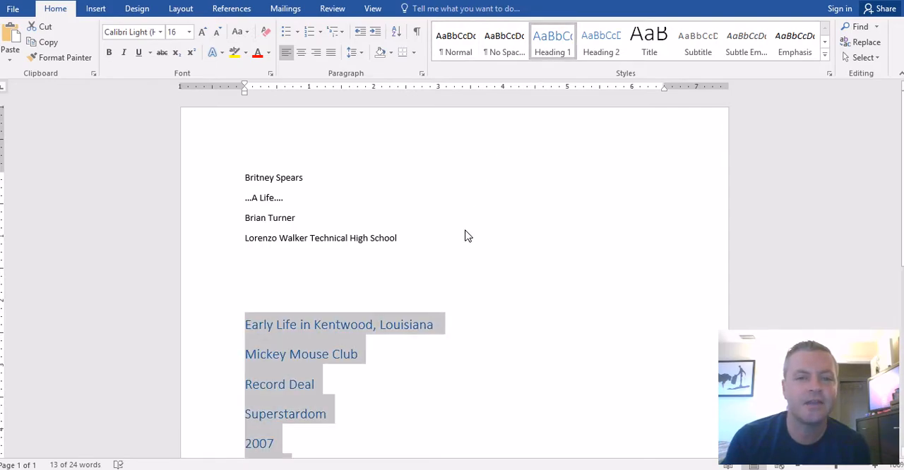
# - Apply the Minimalist style set to the document
pyautogui.click(137, 8)
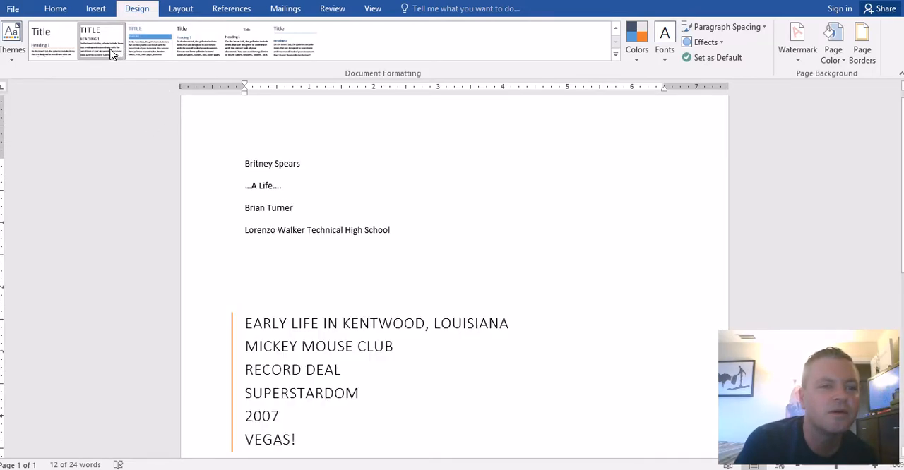
pyautogui.click(111, 55)
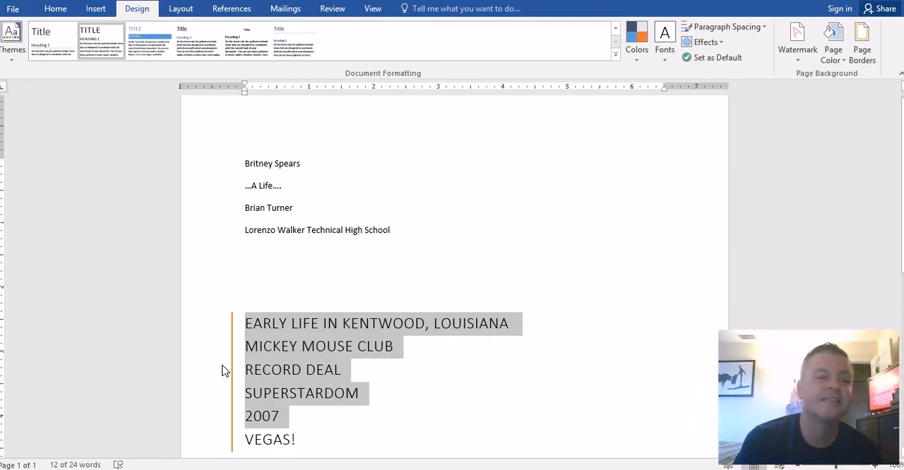
# - Apply the Title style to the "Britney Spears" line and the Subtitle style to the "…A Life…." line
pyautogui.click(245, 162)
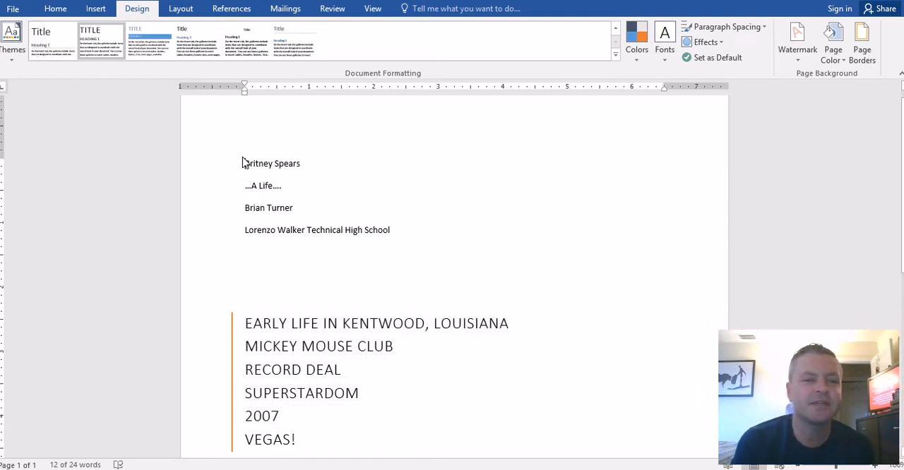
pyautogui.click(56, 8)
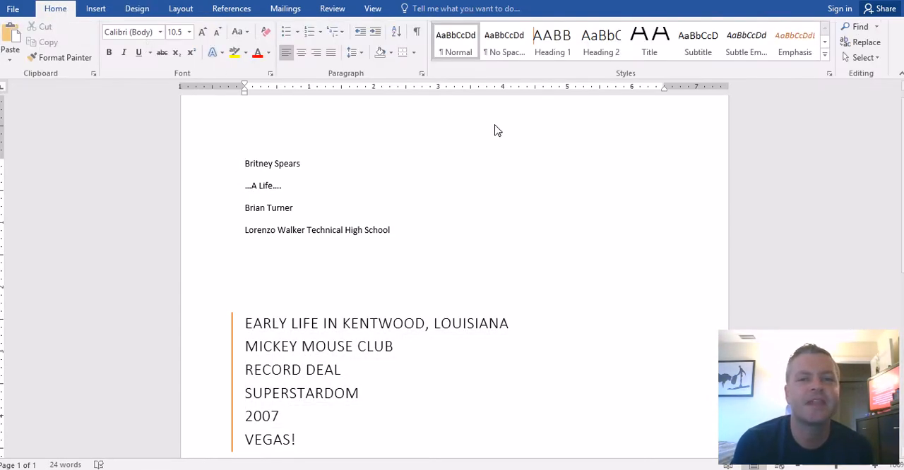
pyautogui.click(651, 50)
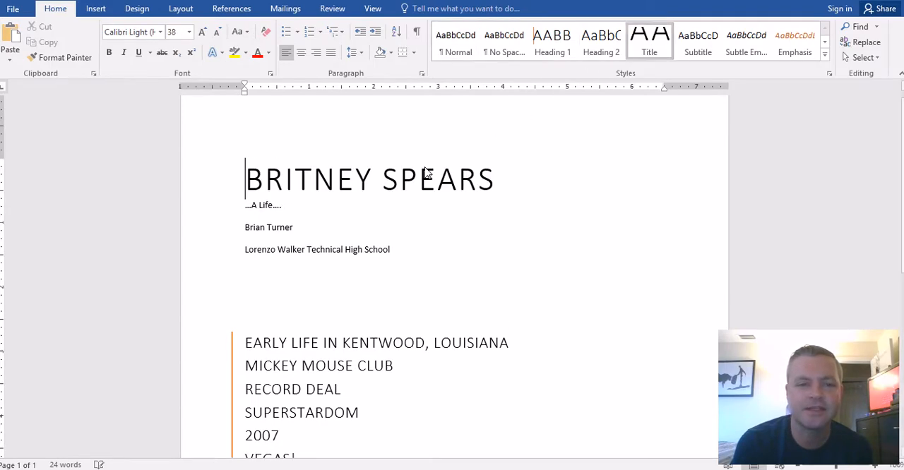
pyautogui.click(245, 211)
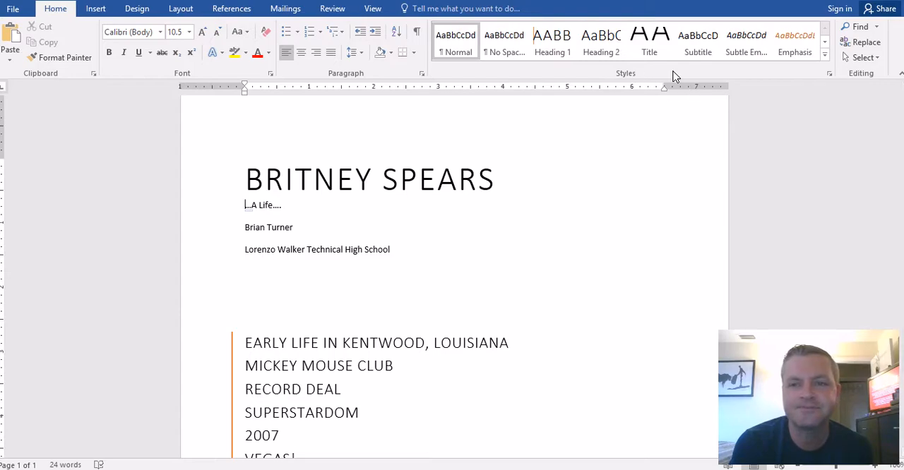
pyautogui.click(698, 51)
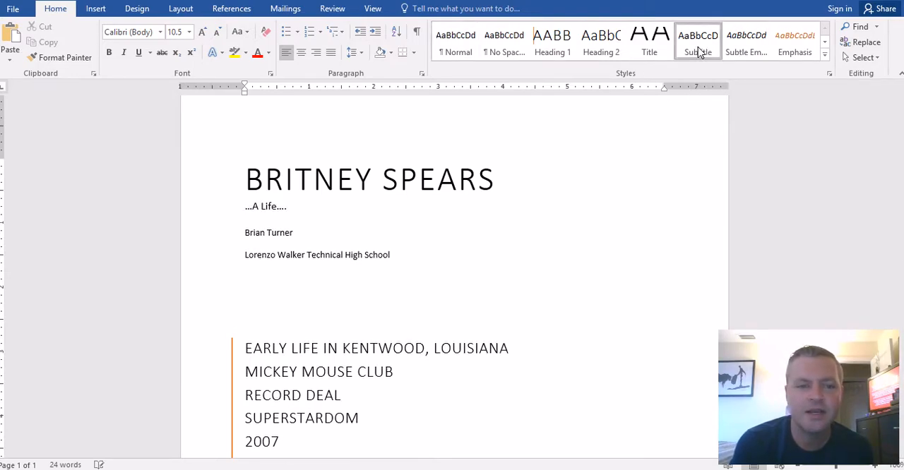
# - Right-align the "Britney Spears" title and the "…A Life…." subtitle
pyautogui.click(245, 180)
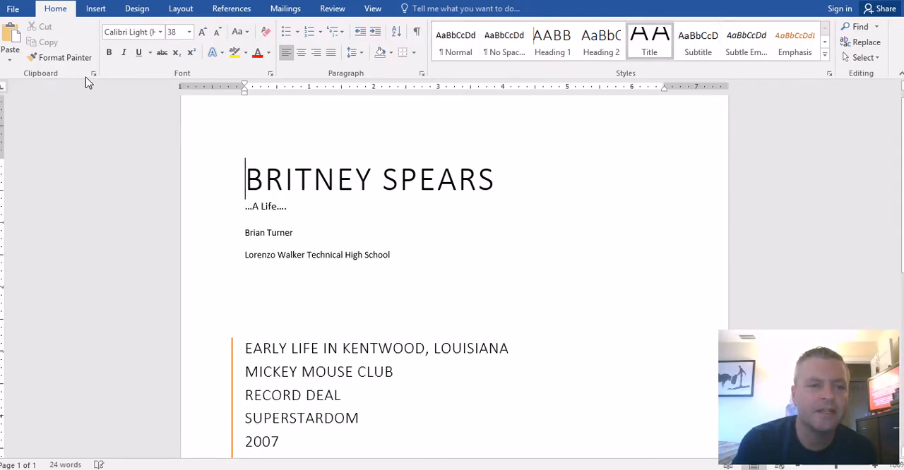
pyautogui.click(137, 9)
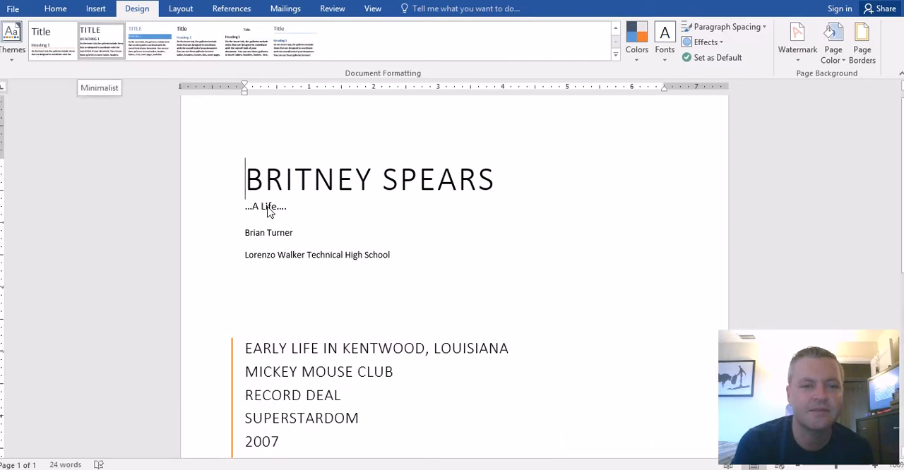
pyautogui.moveTo(291, 208); pyautogui.dragTo(220, 194)
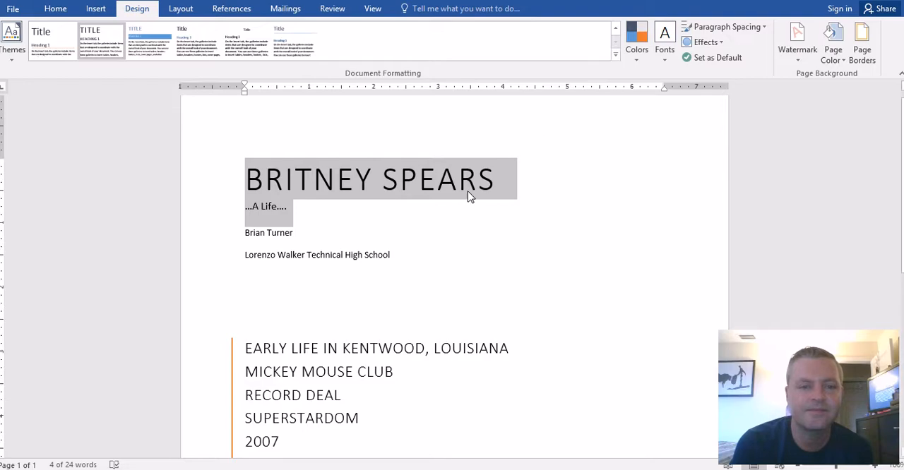
pyautogui.click(450, 216)
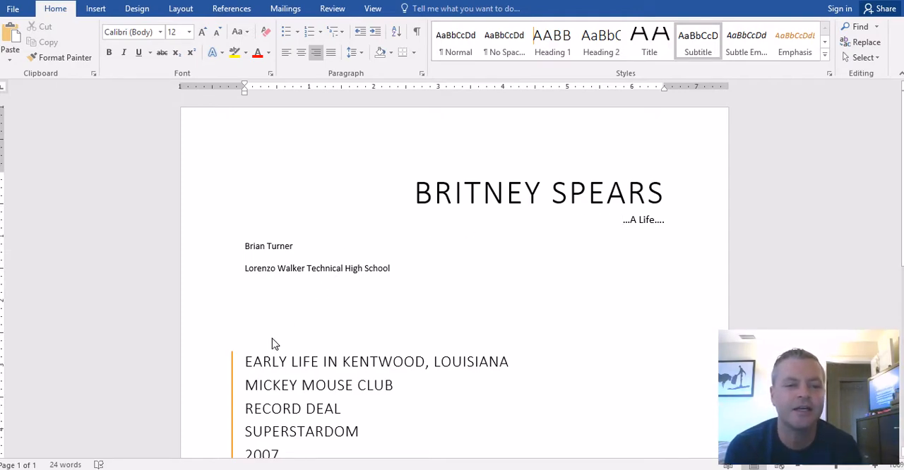
# - Insert a page break before the "Early Life in Kentwood, Louisiana" heading
pyautogui.click(247, 366)
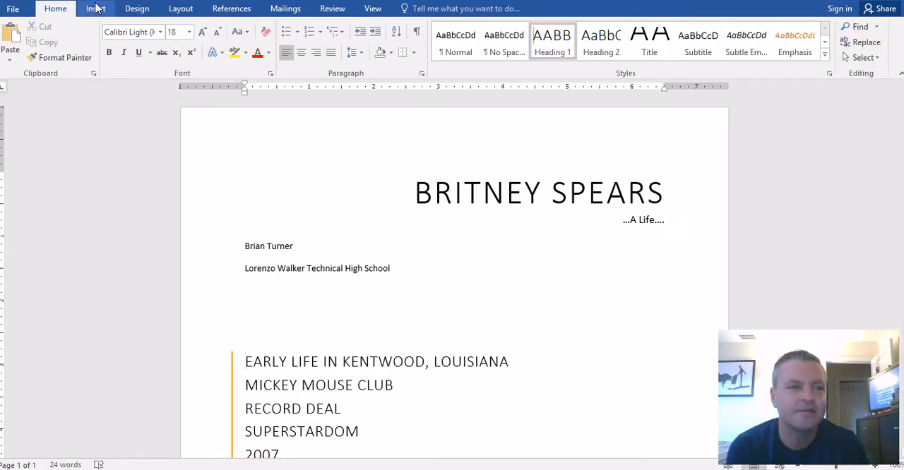
pyautogui.click(96, 8)
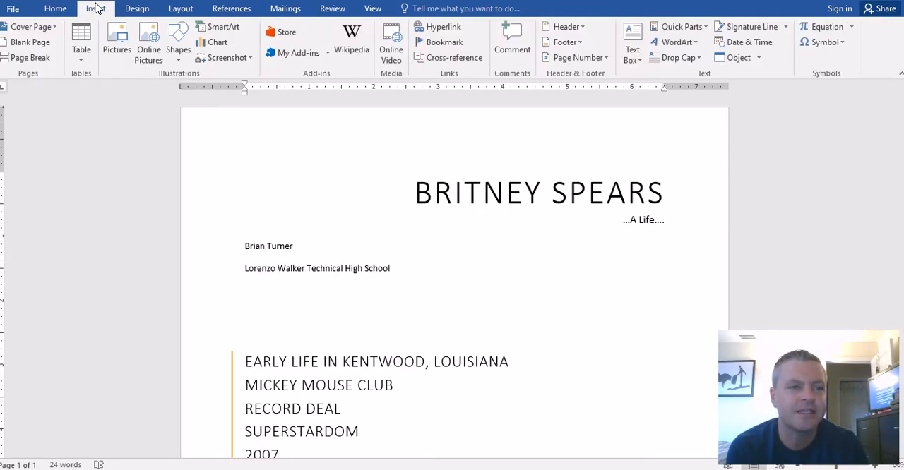
pyautogui.click(29, 57)
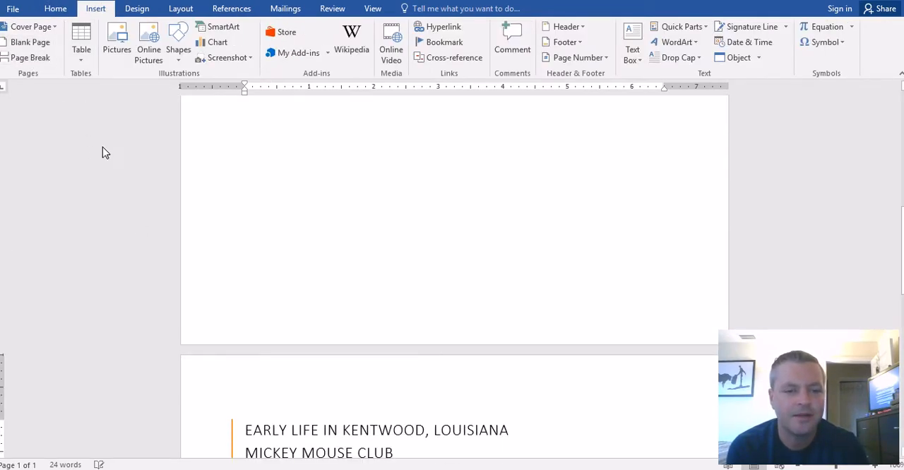
pyautogui.click(251, 457)
pyautogui.scroll(-3, 252, 459)
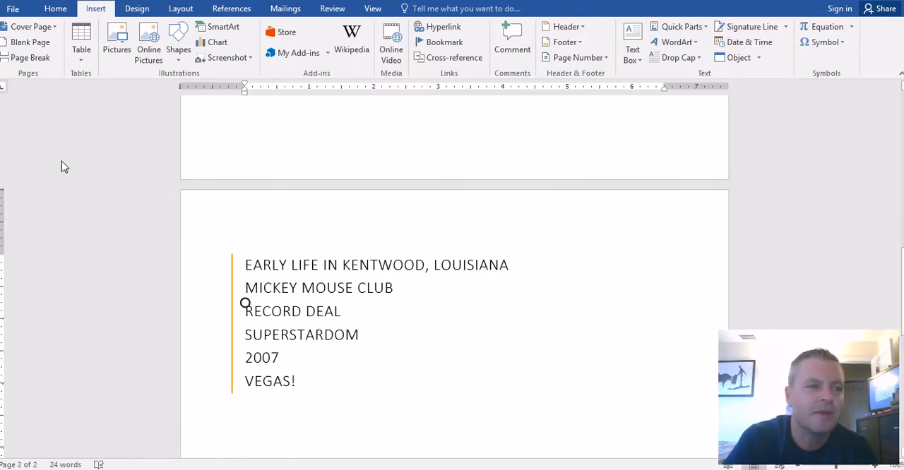
pyautogui.click(32, 58)
pyautogui.click(34, 58)
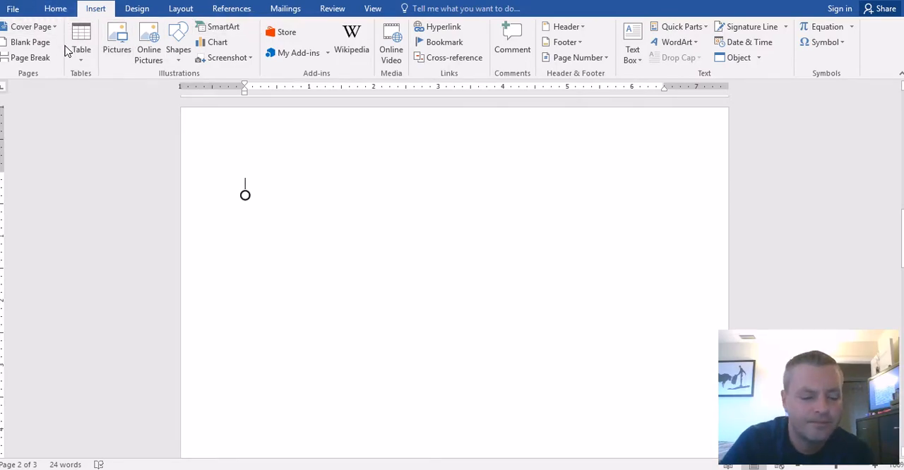
pyautogui.hotkey('ctrl', 'z')
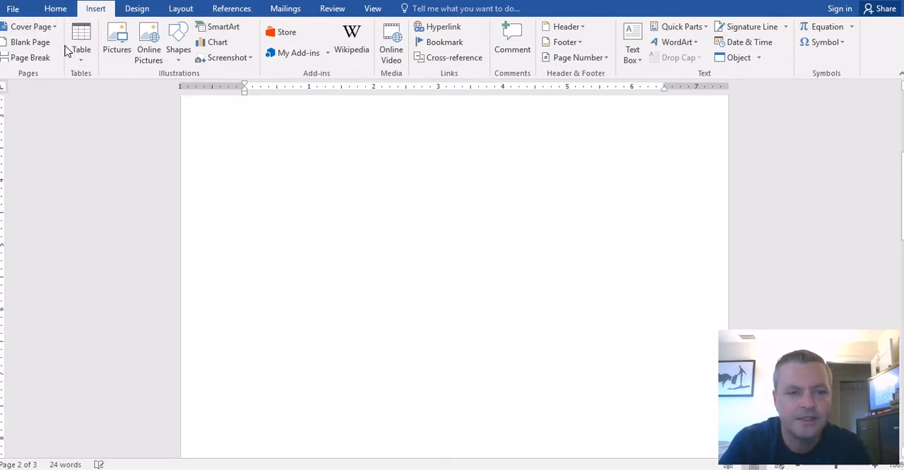
# - Insert a page break before the "Mickey Mouse Club" heading
pyautogui.scroll(5, 282, 240)
pyautogui.scroll(-10, 282, 240)
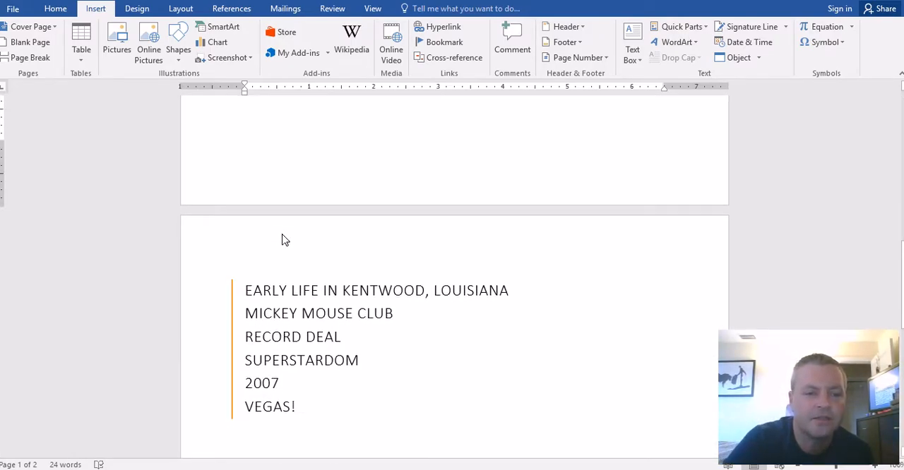
pyautogui.click(247, 314)
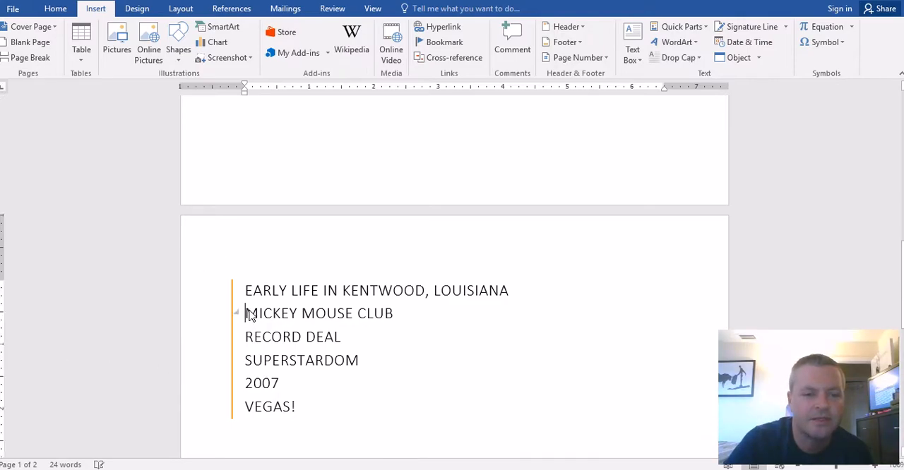
pyautogui.click(28, 58)
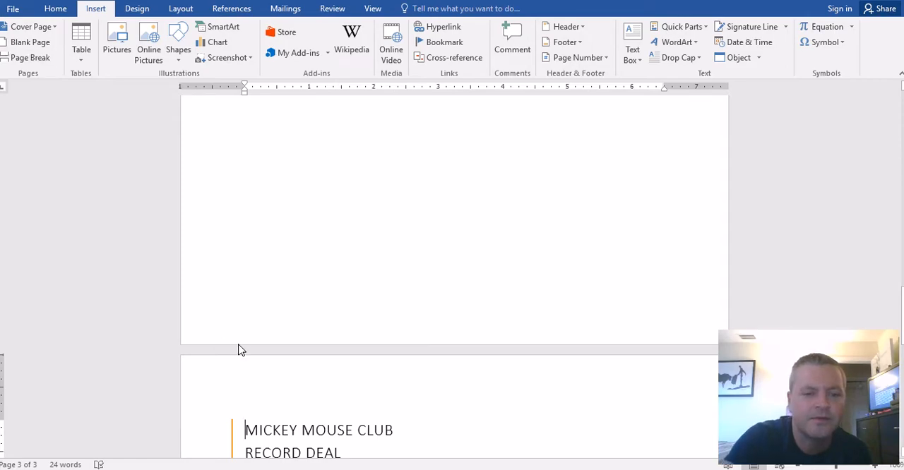
# - Insert page breaks before the "Record Deal" and "Superstardom" headings so each starts a new page
pyautogui.scroll(-5, 240, 350)
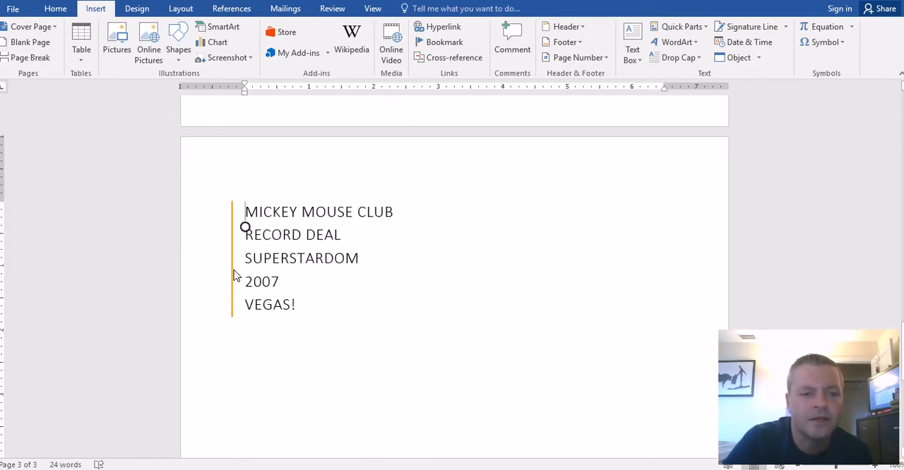
pyautogui.click(245, 236)
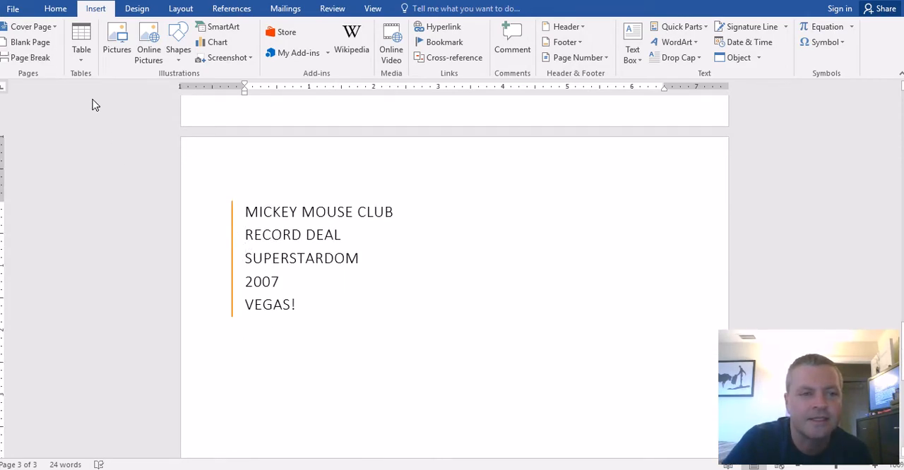
pyautogui.click(36, 58)
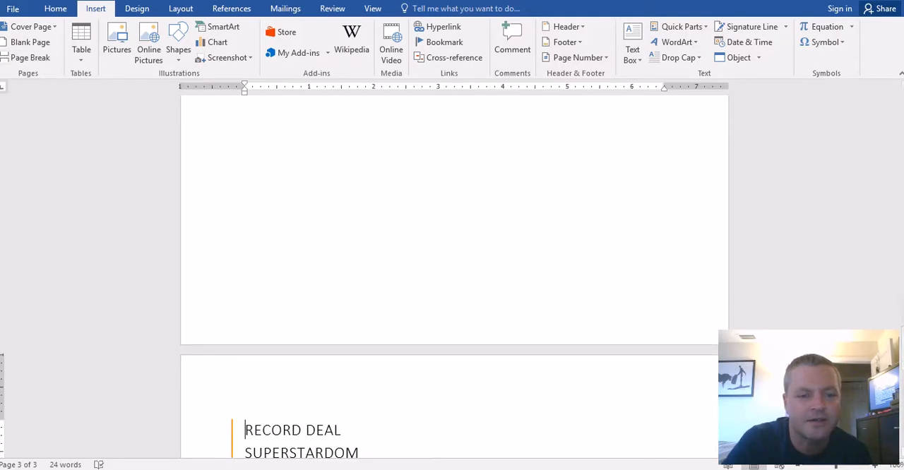
pyautogui.click(246, 455)
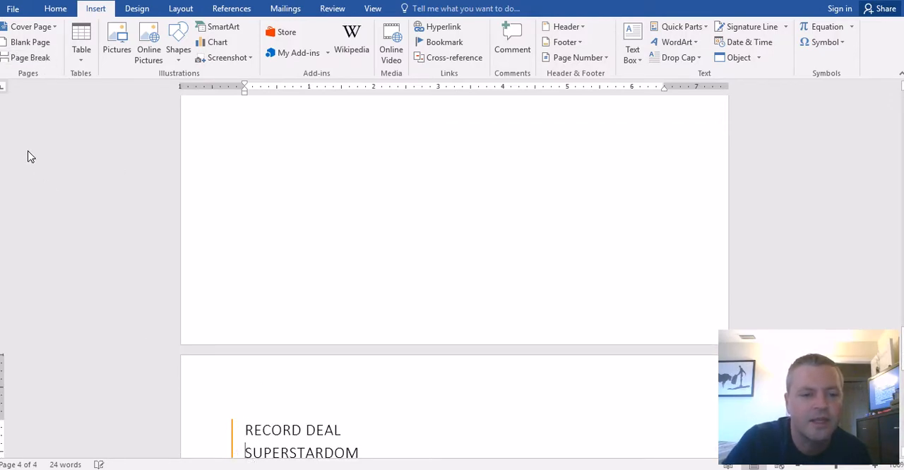
pyautogui.click(34, 58)
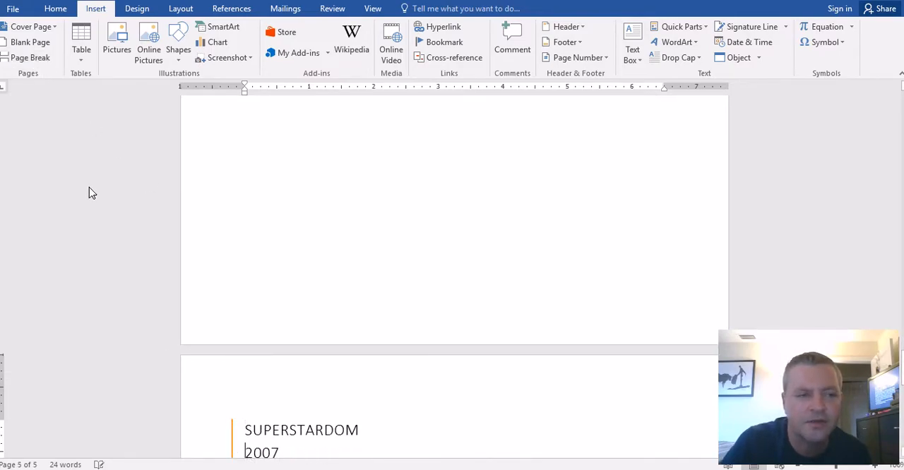
# - Insert page breaks before the "2007" and "Vegas!" headings so each starts a new page
pyautogui.click(33, 58)
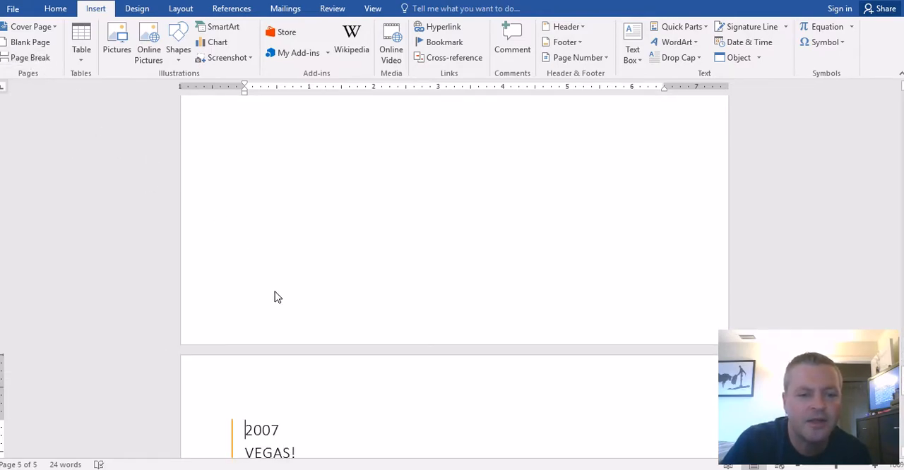
pyautogui.click(247, 455)
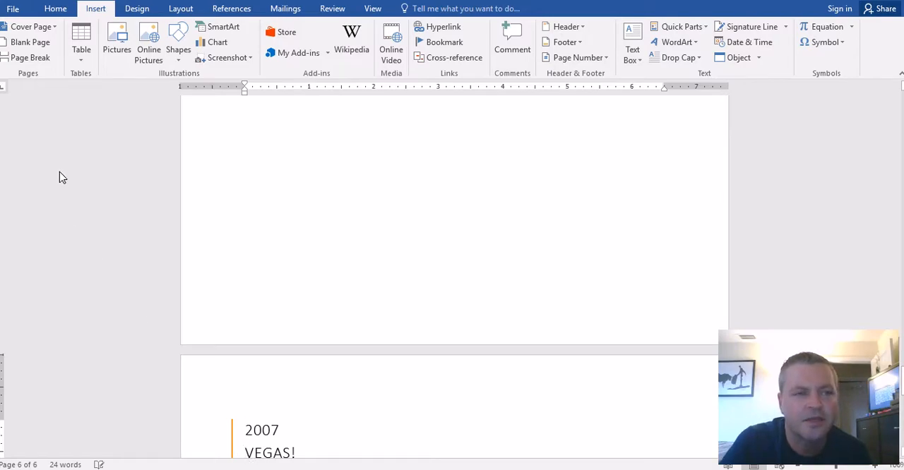
pyautogui.click(30, 56)
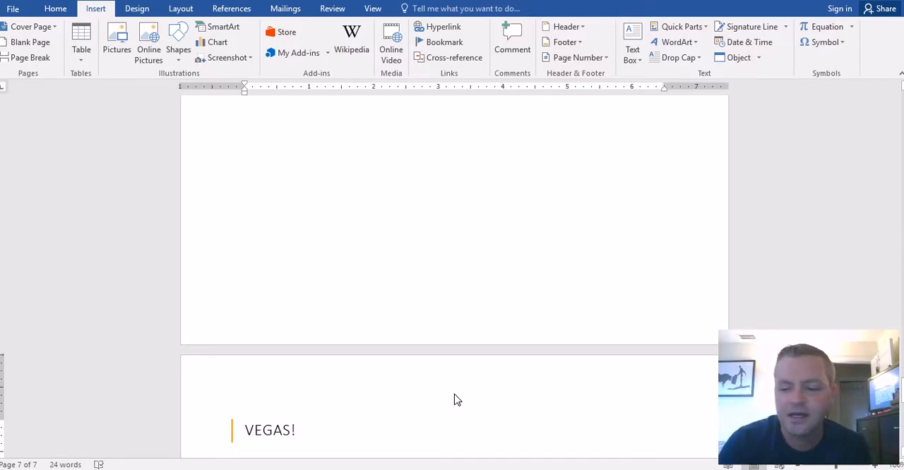
# - Return to the title page and add blank lines above the author's name so the author and school lines sit lower
pyautogui.press('Up')
pyautogui.press('Up')
pyautogui.press('Up')
pyautogui.press('Up')
pyautogui.press('Up')
pyautogui.press('Up')
pyautogui.press('Up')
pyautogui.press('Up')
pyautogui.press('Up')
pyautogui.press('Up')
pyautogui.press('Up')
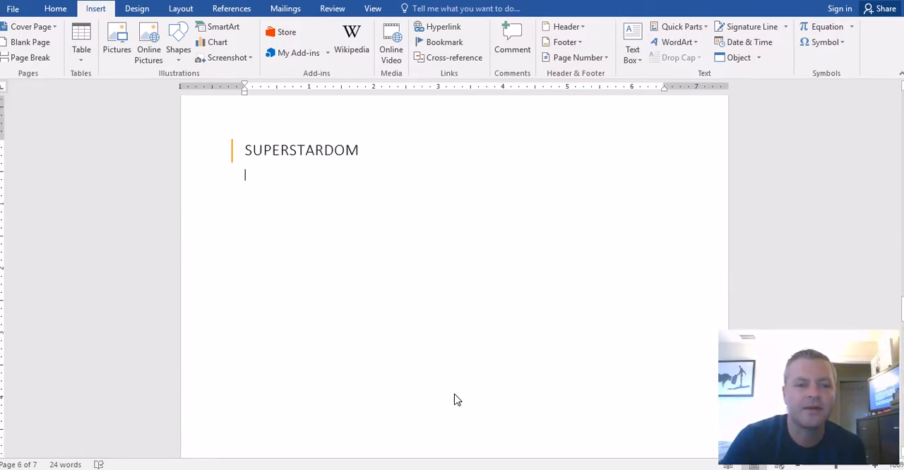
pyautogui.press('Up')
pyautogui.press('Up')
pyautogui.press('Up')
pyautogui.press('Up')
pyautogui.press('Up')
pyautogui.press('Up')
pyautogui.press('Up')
pyautogui.press('Up')
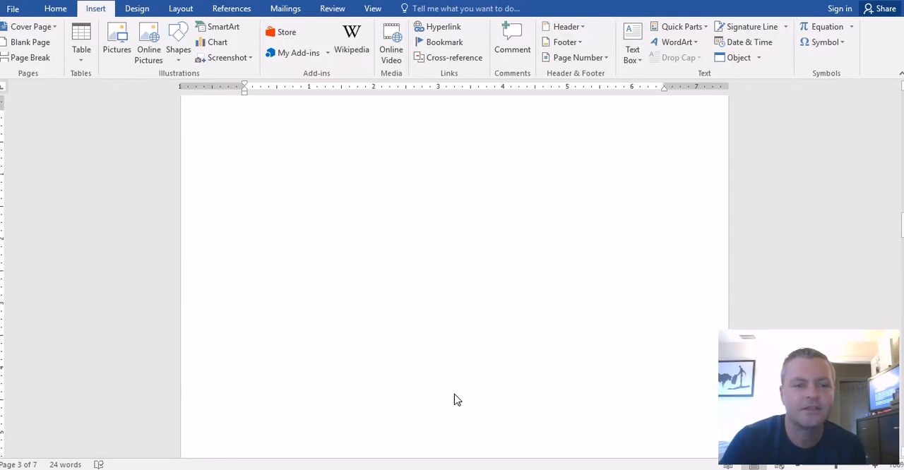
pyautogui.press('Up')
pyautogui.press('Up')
pyautogui.press('Up')
pyautogui.press('Up')
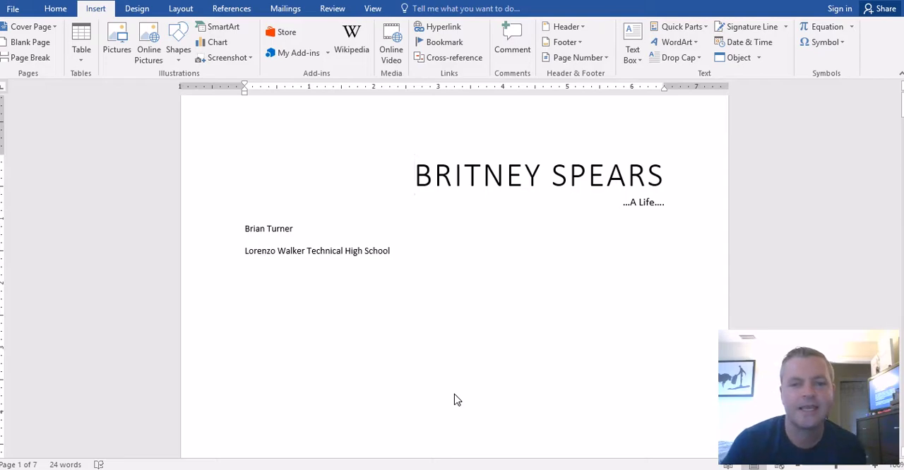
pyautogui.click(246, 240)
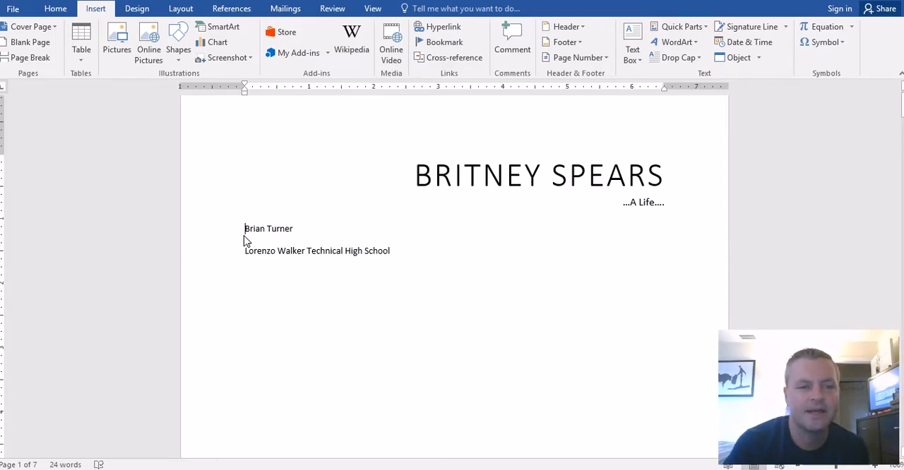
pyautogui.press('Return')
pyautogui.press('Return')
pyautogui.press('Return')
pyautogui.press('Return')
pyautogui.press('Return')
pyautogui.press('Return')
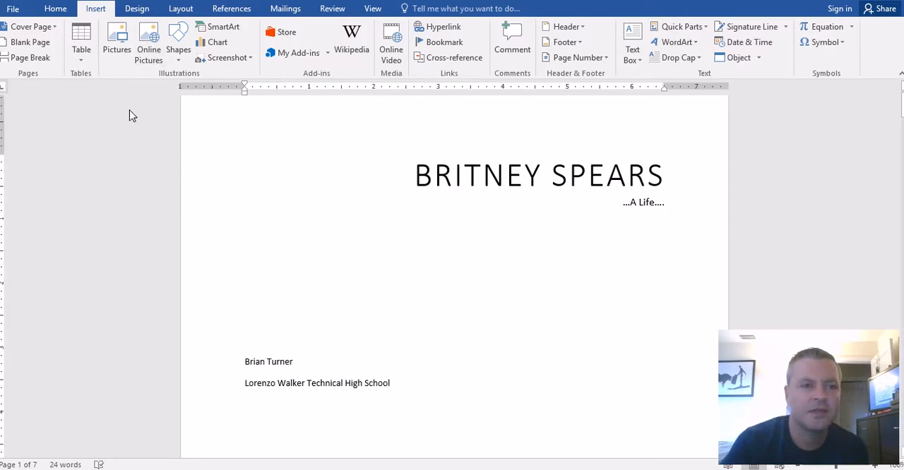
# - Center the author's name and the school name on the title page
pyautogui.click(61, 9)
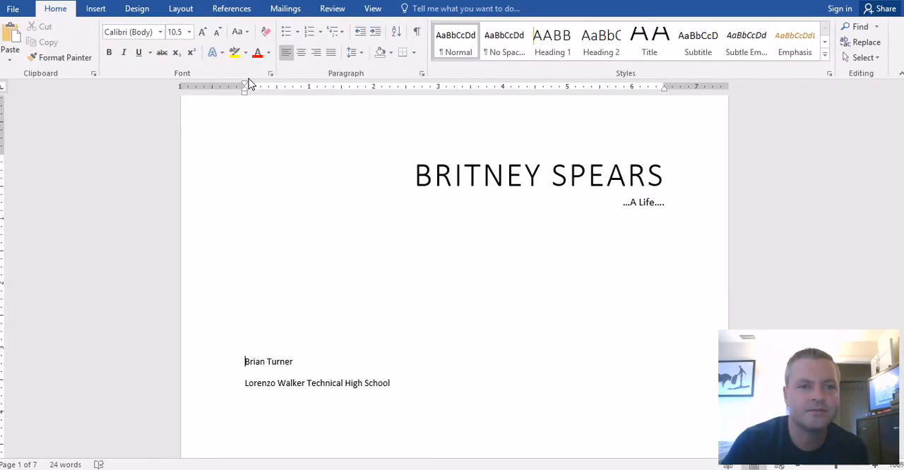
pyautogui.click(302, 56)
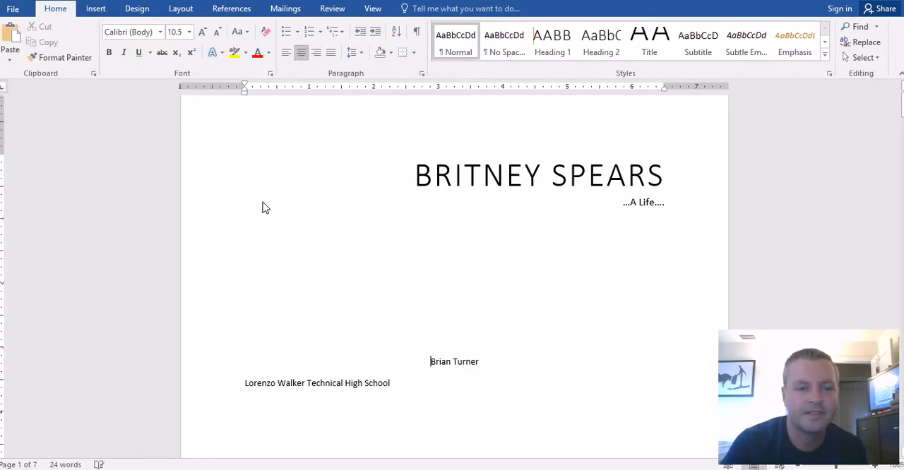
pyautogui.click(240, 388)
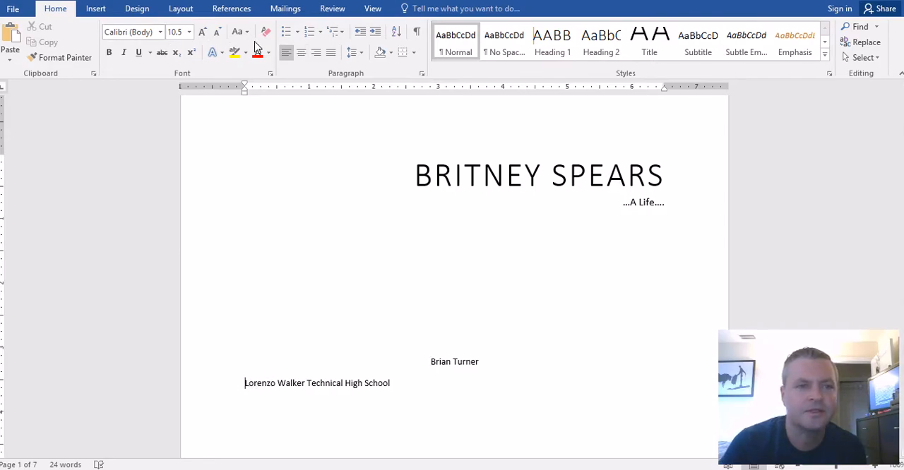
pyautogui.click(301, 54)
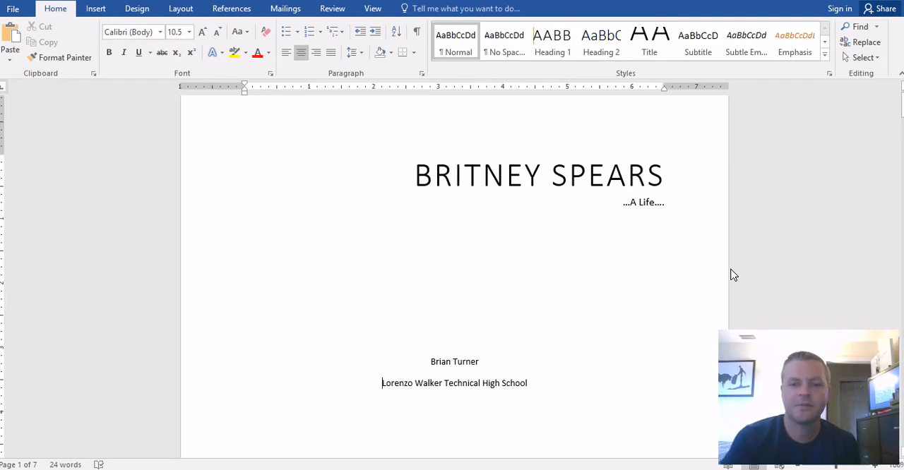
# - Apply the Emphasis style to the author and school lines on the title page
pyautogui.moveTo(534, 394); pyautogui.dragTo(432, 364)
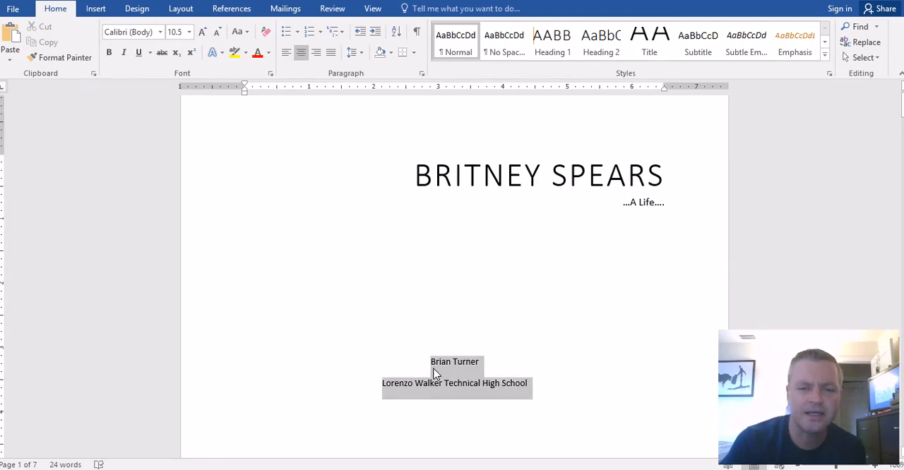
pyautogui.click(791, 53)
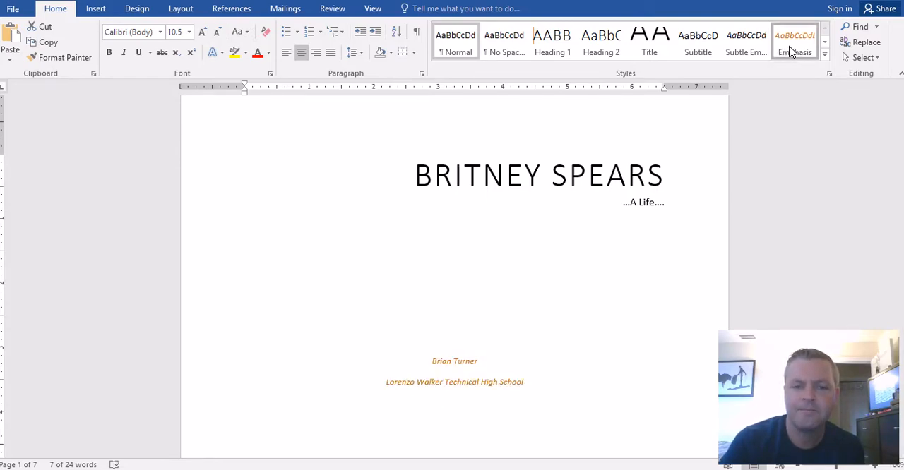
pyautogui.click(549, 335)
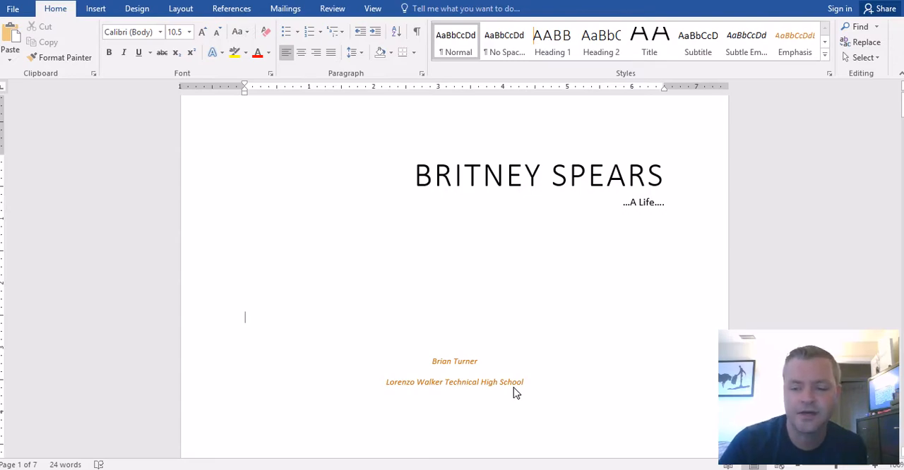
# - Add an Introduction section before the "Early Life in Kentwood, Louisiana" heading and indent the first line of its paragraph
pyautogui.press('pagedown')
pyautogui.press('pagedown')
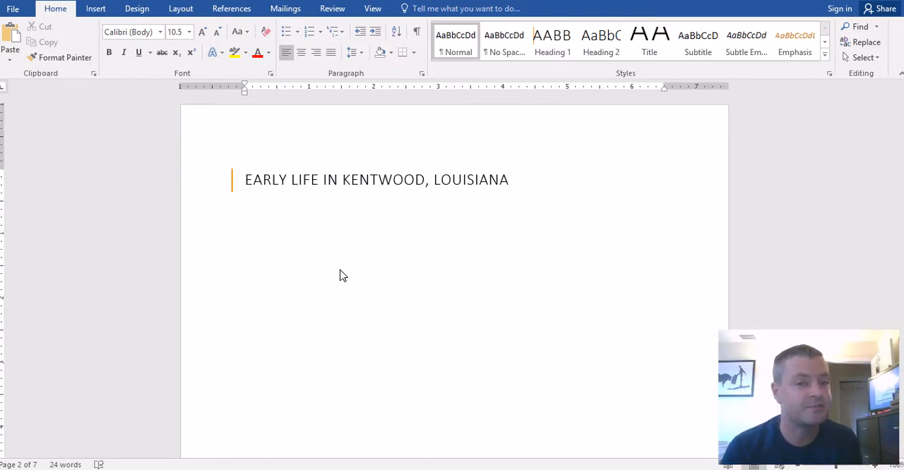
pyautogui.click(247, 185)
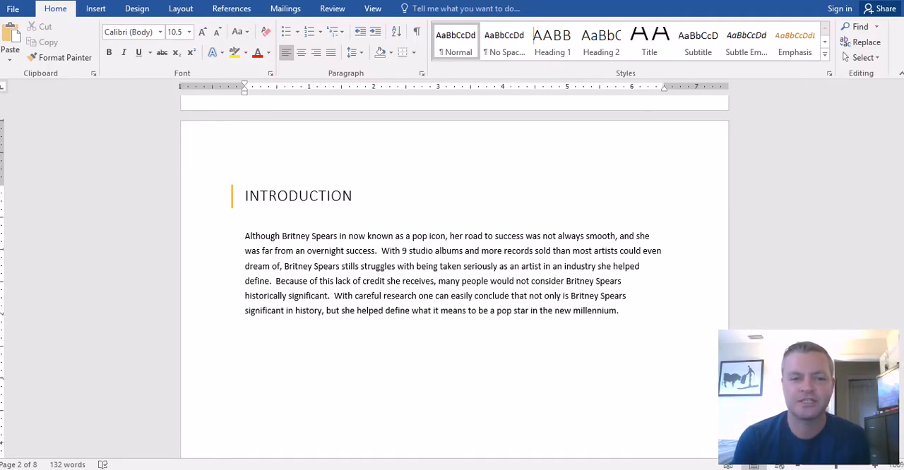
pyautogui.click(246, 239)
pyautogui.press('Tab')
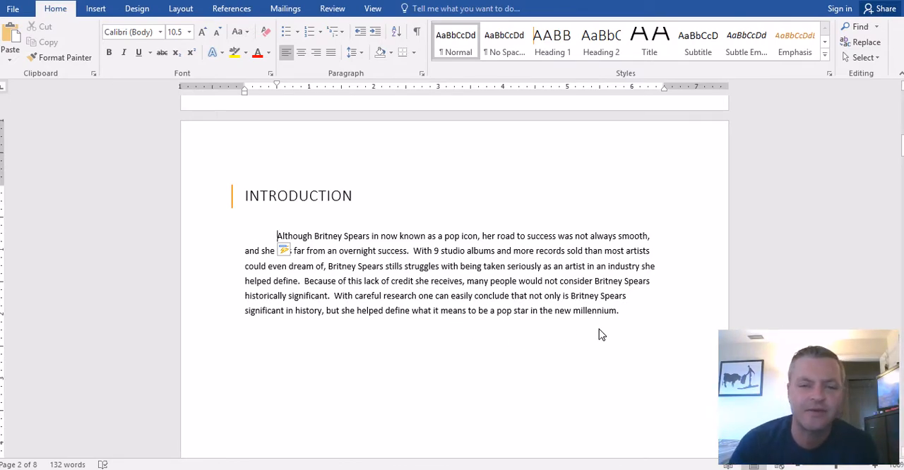
pyautogui.click(634, 302)
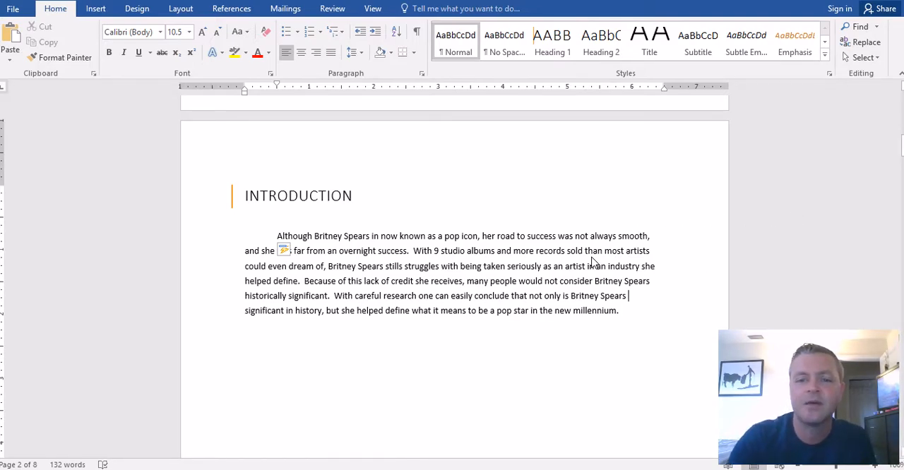
pyautogui.scroll(-15, 591, 262)
pyautogui.scroll(-3, 592, 263)
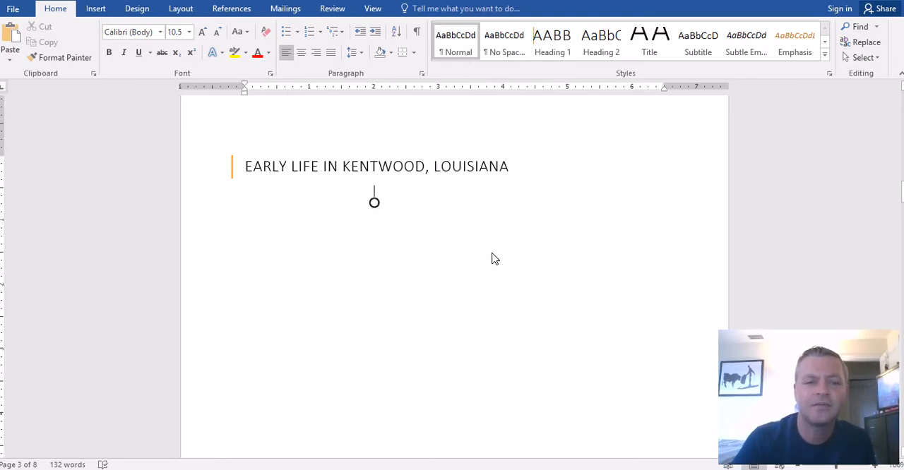
pyautogui.click(247, 205)
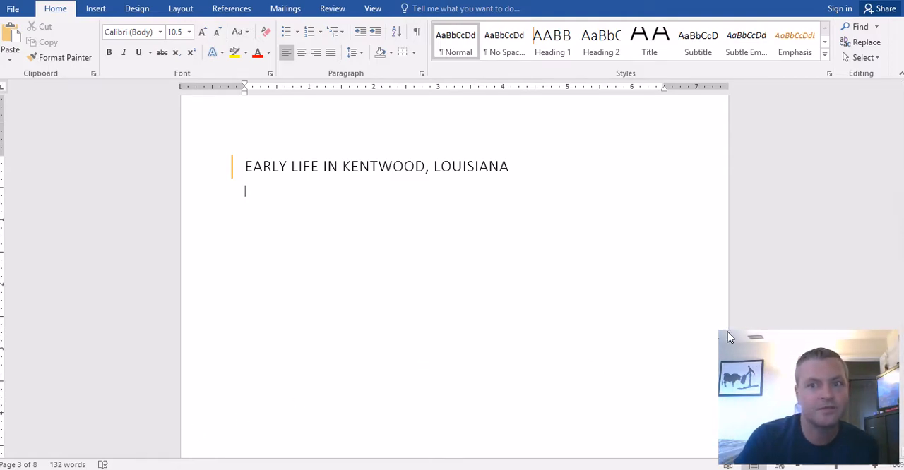
# - Set the line spacing of the Introduction paragraph to 2.0
pyautogui.scroll(10, 569, 188)
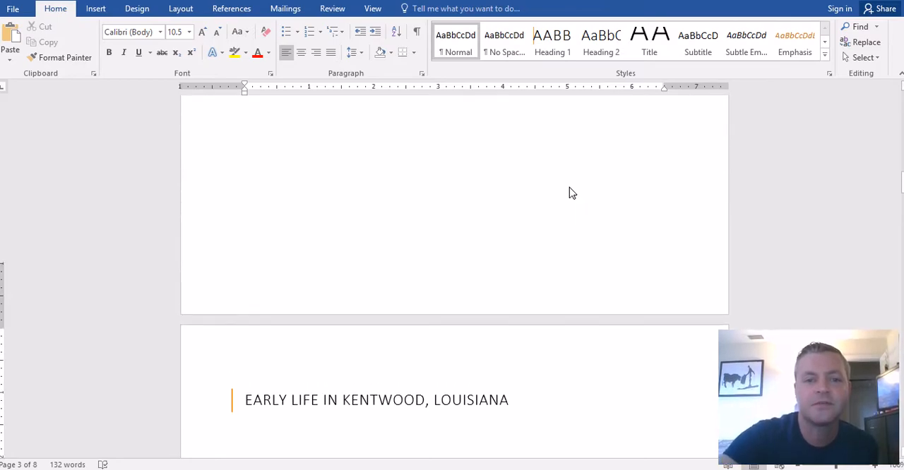
pyautogui.scroll(5, 570, 190)
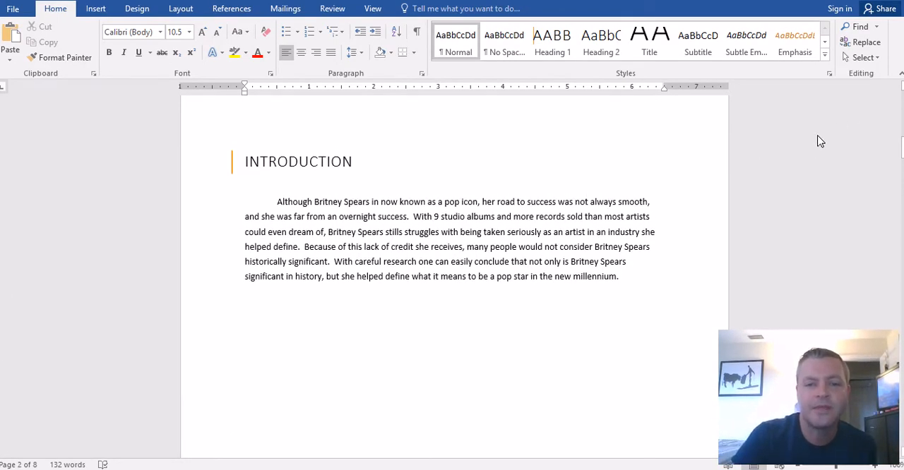
pyautogui.moveTo(619, 281); pyautogui.dragTo(270, 210)
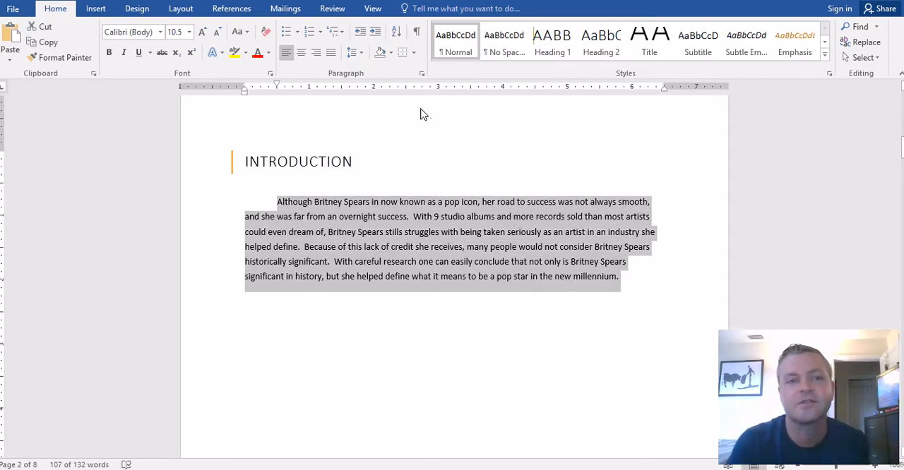
pyautogui.click(353, 52)
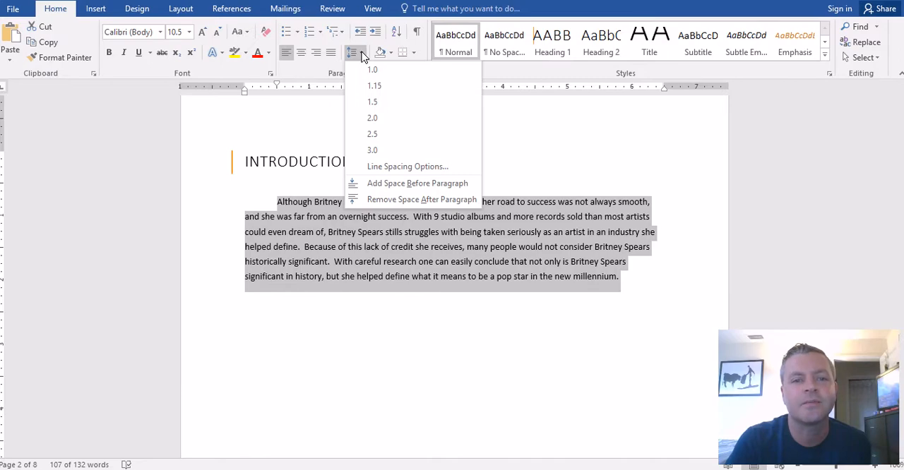
pyautogui.click(384, 118)
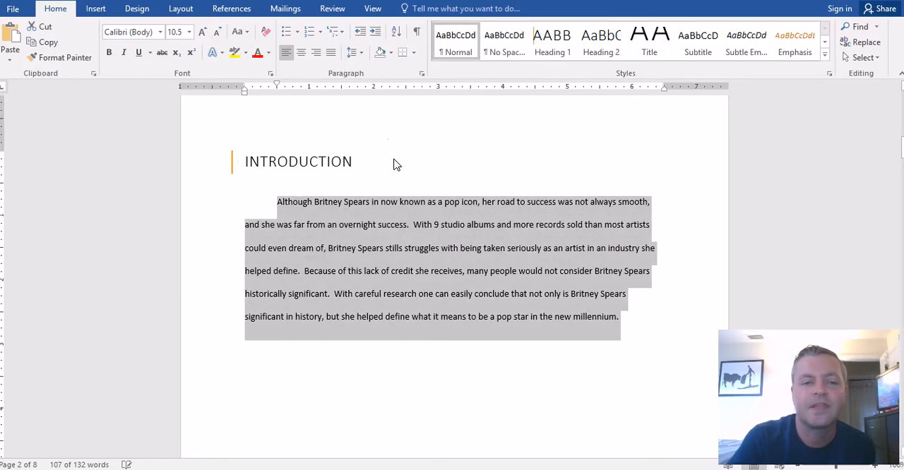
pyautogui.click(590, 331)
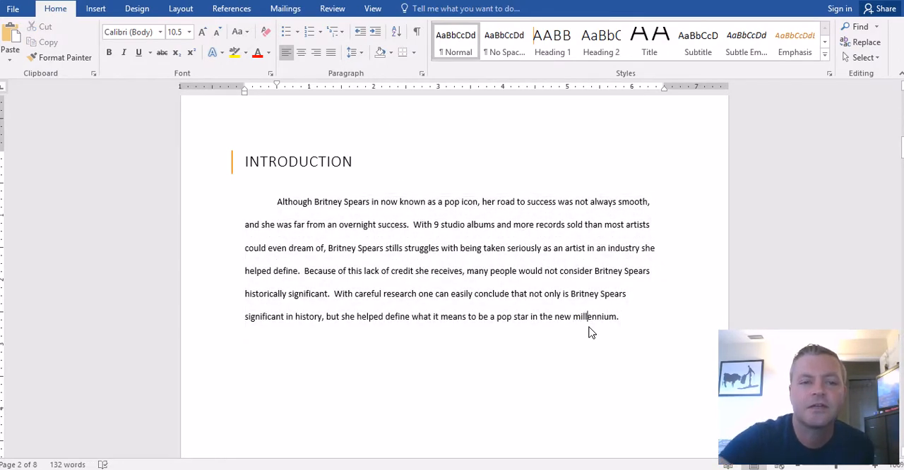
# - Add an indented, double-spaced paragraph on Britney Spears performing from age 7 or 8 and her upbringing beneath the "Early Life in Kentwood, Louisiana" heading
pyautogui.scroll(-12, 591, 333)
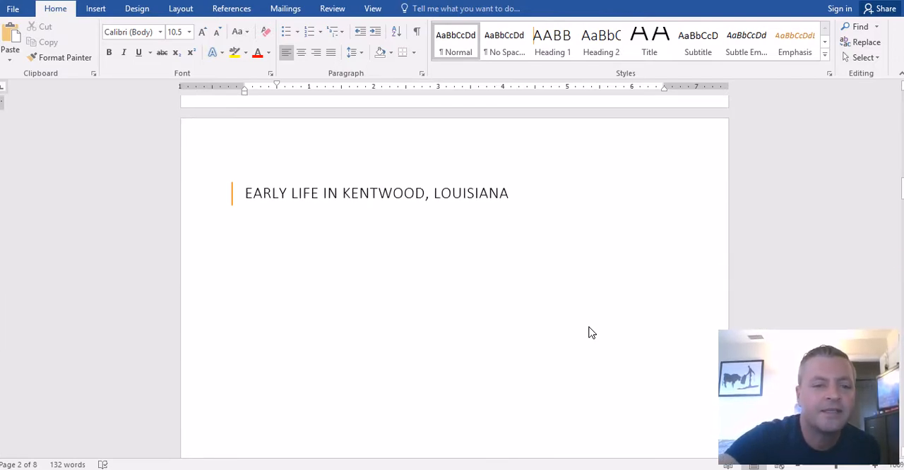
pyautogui.click(245, 224)
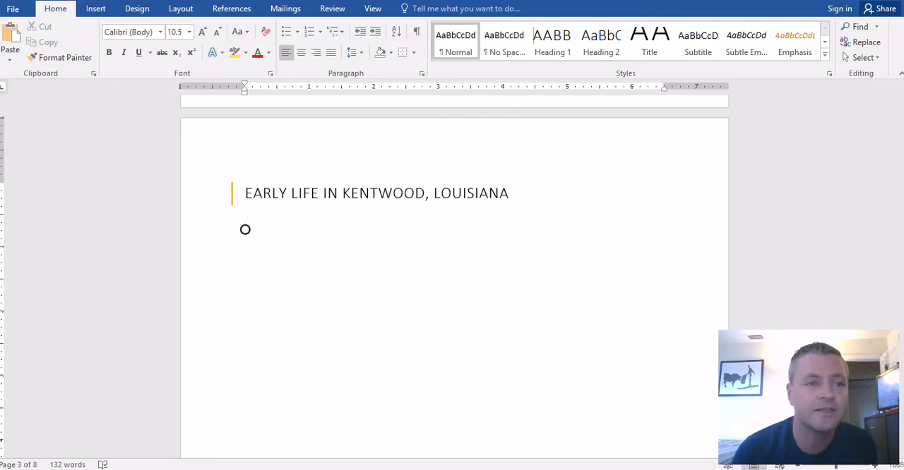
pyautogui.write('Britney Spears has been performing since the age of around 7 or 8.  Raised in Kentwood, Louisiana but born in McComb, Mississippi, her early life was a far cry from the glitz and glamour of Hollywood.')
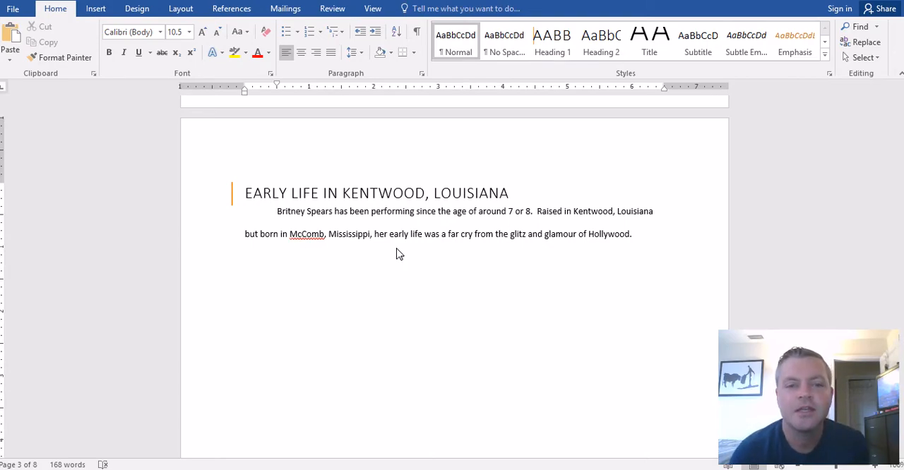
# - Switch to the Britney Spears article on Biography.com in the browser and locate its Citation Information section
pyautogui.click(230, 9)
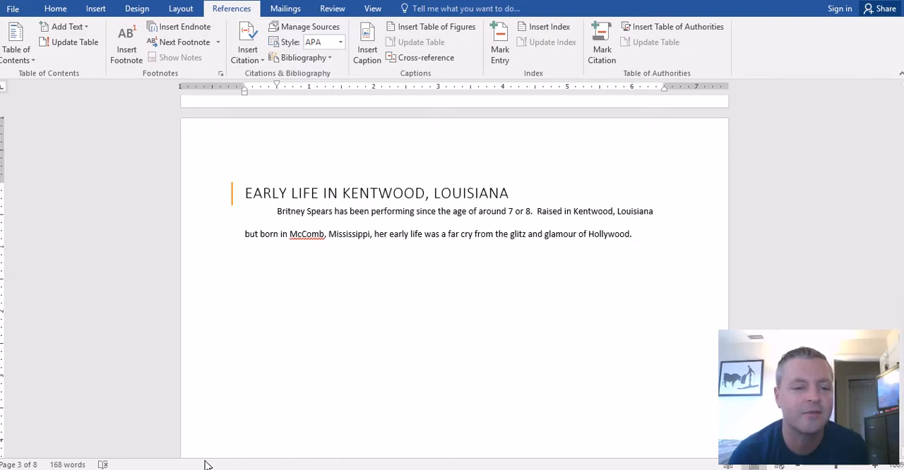
pyautogui.hotkey('alt', 'Tab')
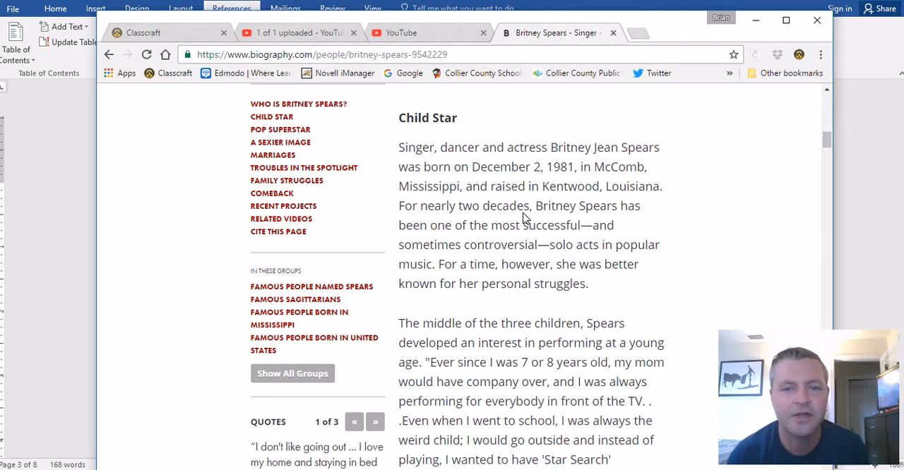
pyautogui.scroll(1, 537, 247)
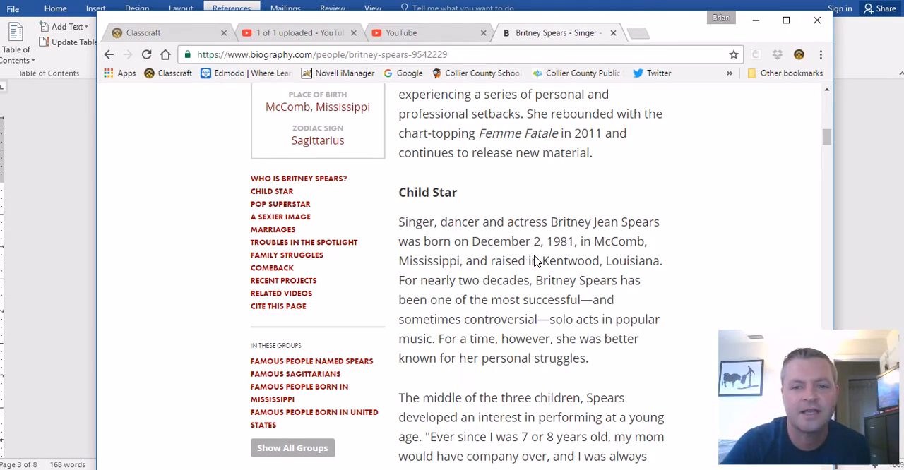
pyautogui.scroll(-3, 534, 260)
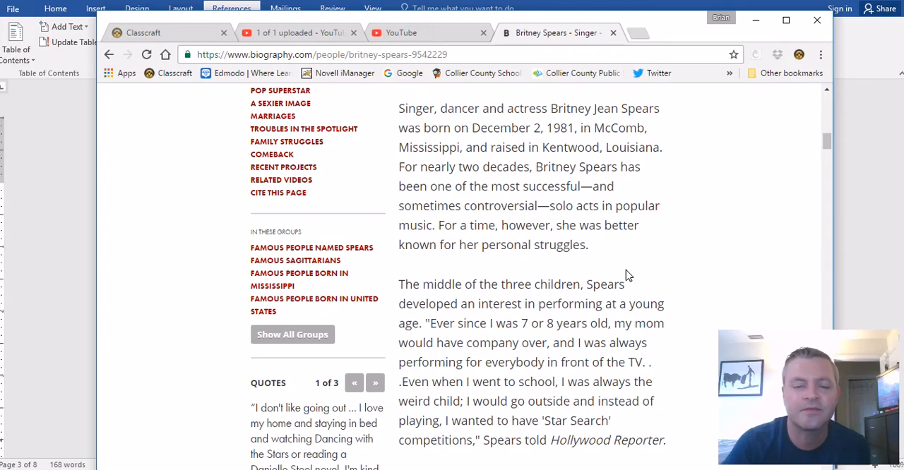
pyautogui.scroll(-3, 625, 275)
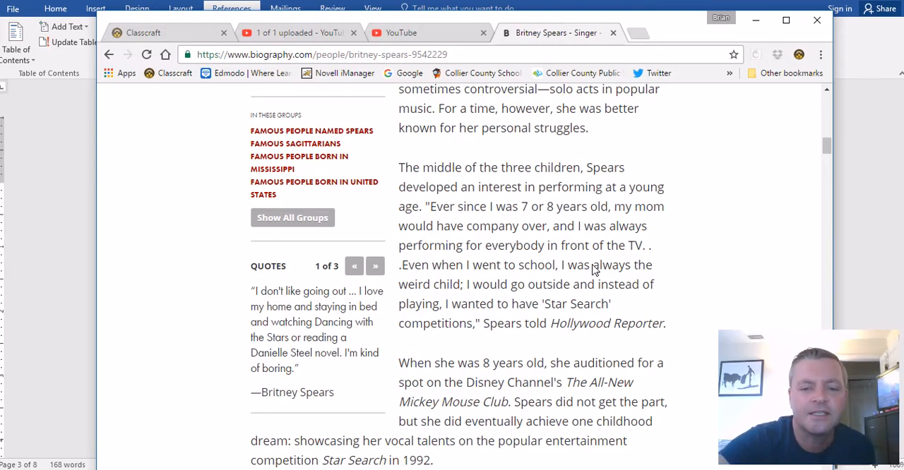
pyautogui.scroll(-2, 604, 273)
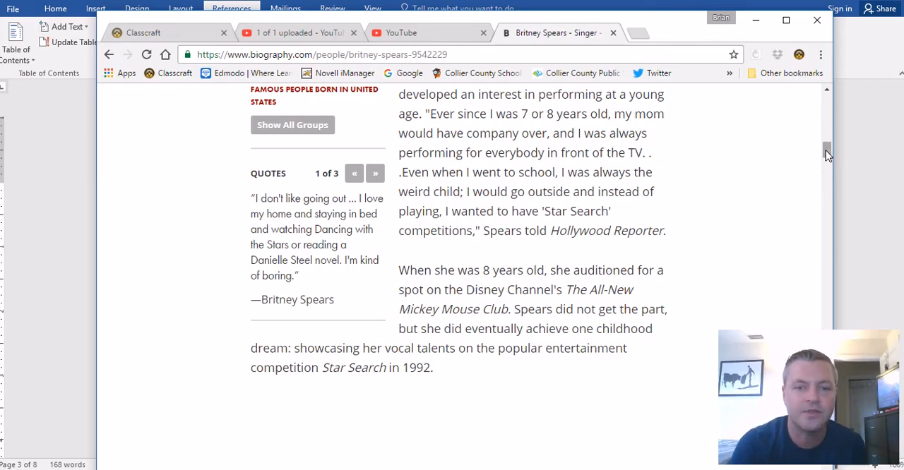
pyautogui.moveTo(827, 153); pyautogui.dragTo(827, 450)
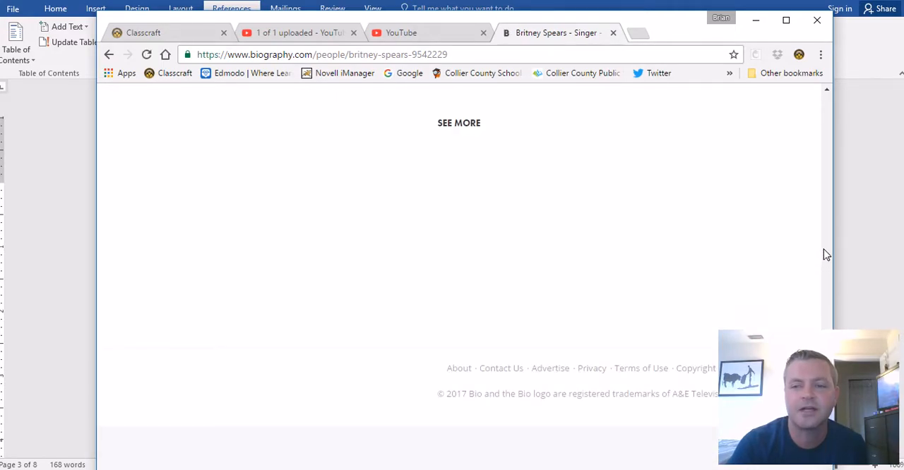
pyautogui.scroll(3, 825, 253)
pyautogui.scroll(15, 826, 254)
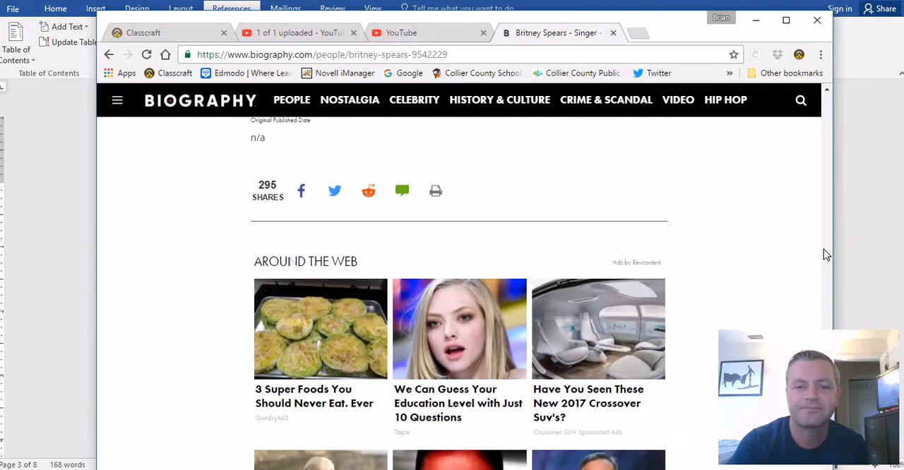
pyautogui.scroll(-5, 825, 253)
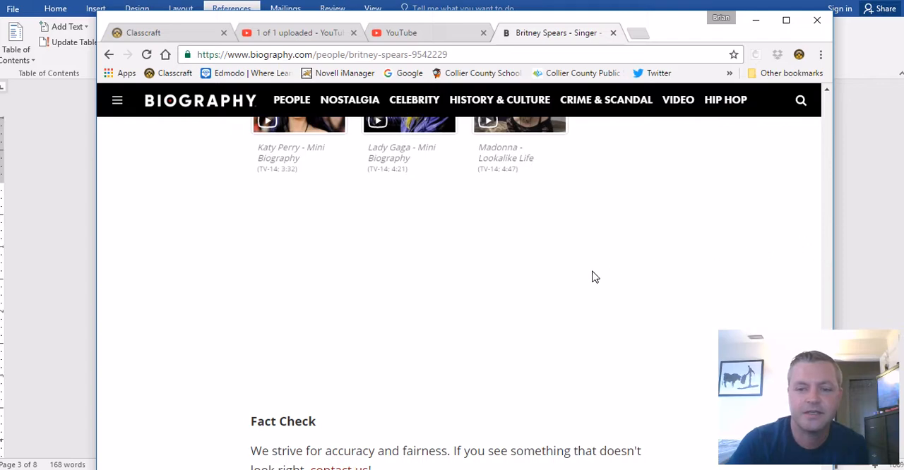
pyautogui.scroll(-5, 590, 212)
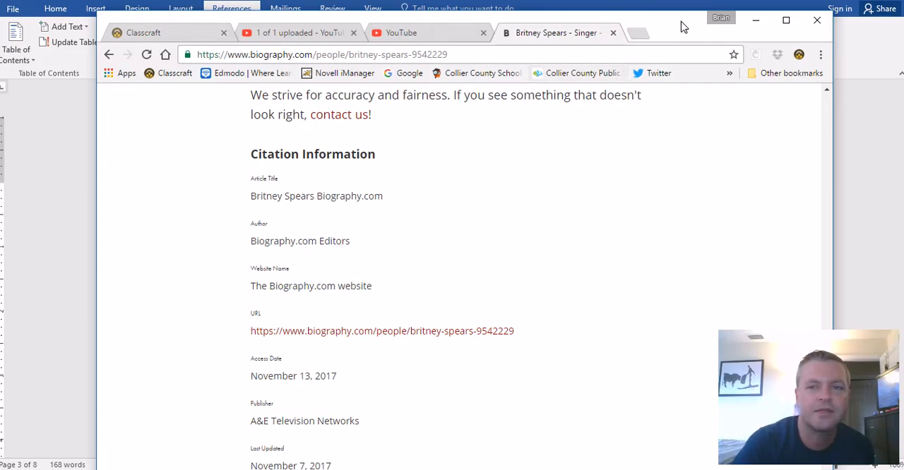
# - Arrange the Word document and the Biography.com browser window side by side, with Word on the left half
pyautogui.moveTo(680, 30); pyautogui.dragTo(903, 58)
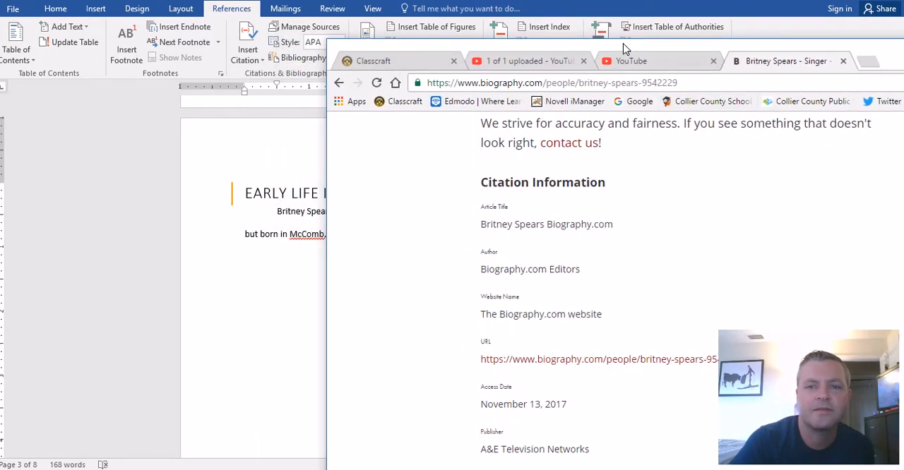
pyautogui.moveTo(618, 51); pyautogui.dragTo(781, 41)
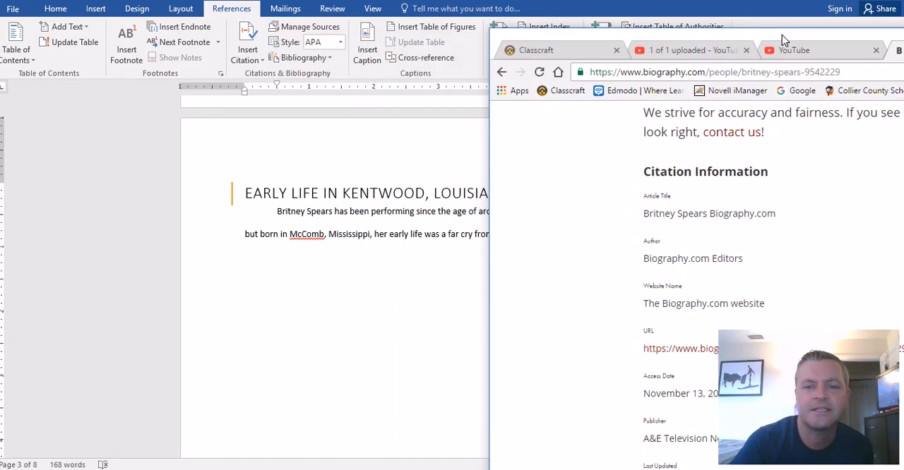
pyautogui.click(260, 149)
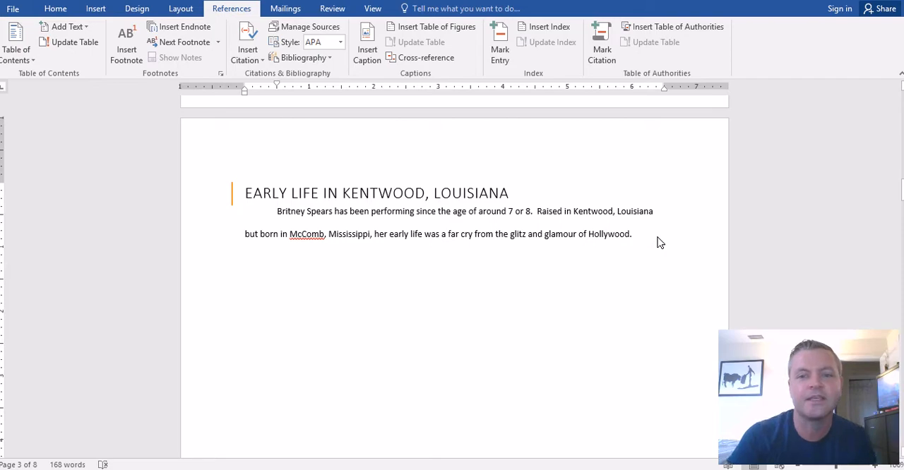
pyautogui.moveTo(562, 9); pyautogui.dragTo(92, 54)
pyautogui.moveTo(152, 48); pyautogui.dragTo(0, 28)
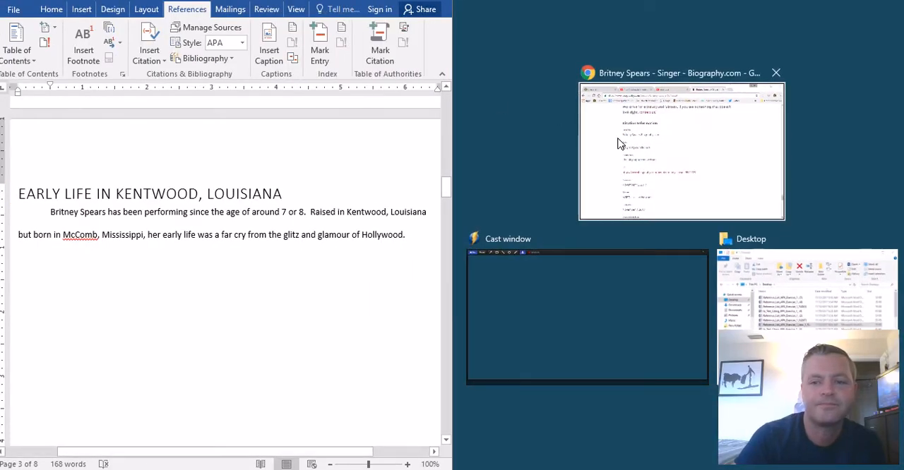
pyautogui.click(777, 316)
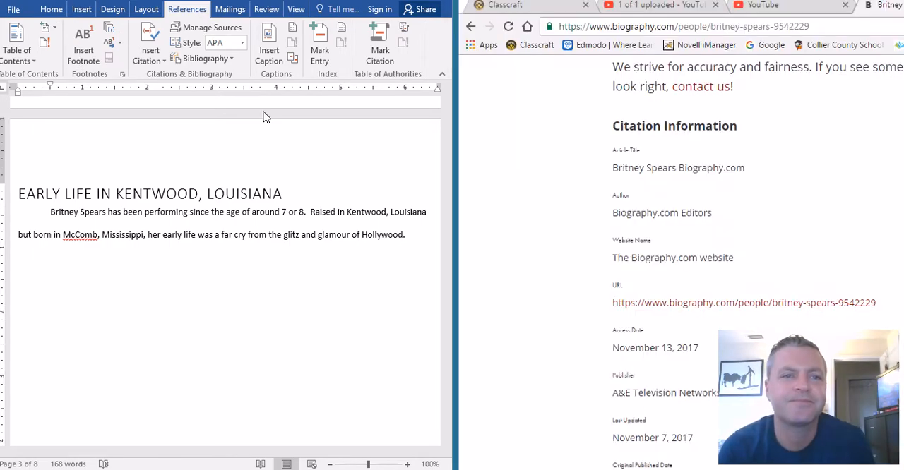
# - Start a new citation source after the sentence ending in "Hollywood", set its type to Web site, and move the dialog clear of the citation details
pyautogui.click(418, 237)
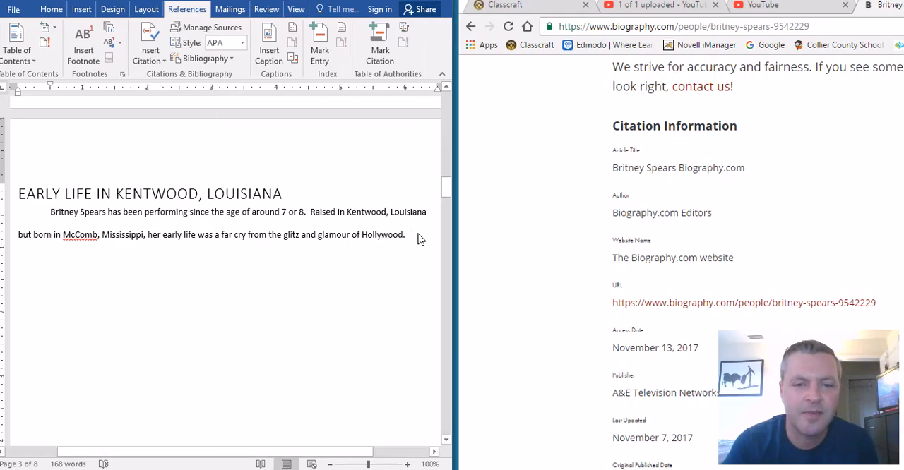
pyautogui.click(148, 58)
pyautogui.click(175, 77)
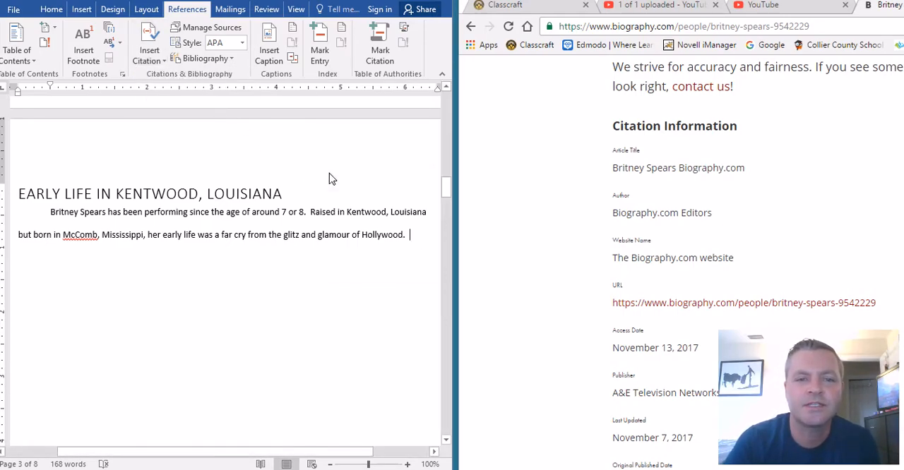
pyautogui.click(545, 84)
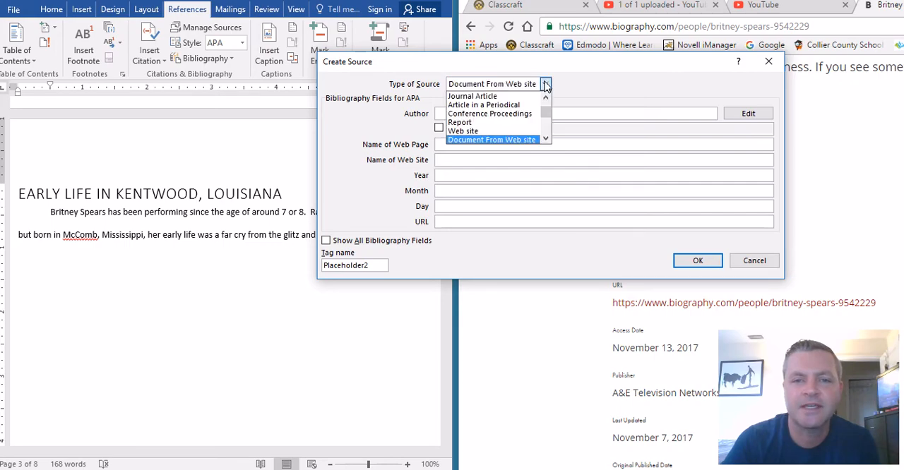
pyautogui.click(530, 139)
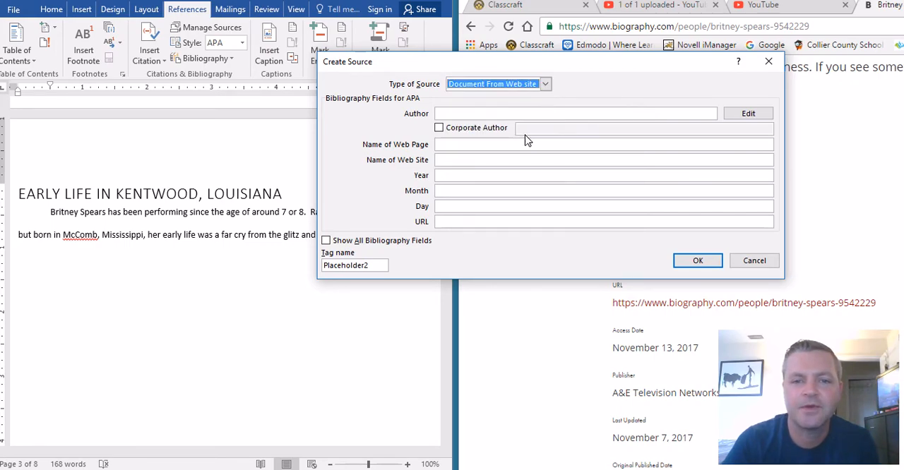
pyautogui.click(538, 84)
pyautogui.click(515, 134)
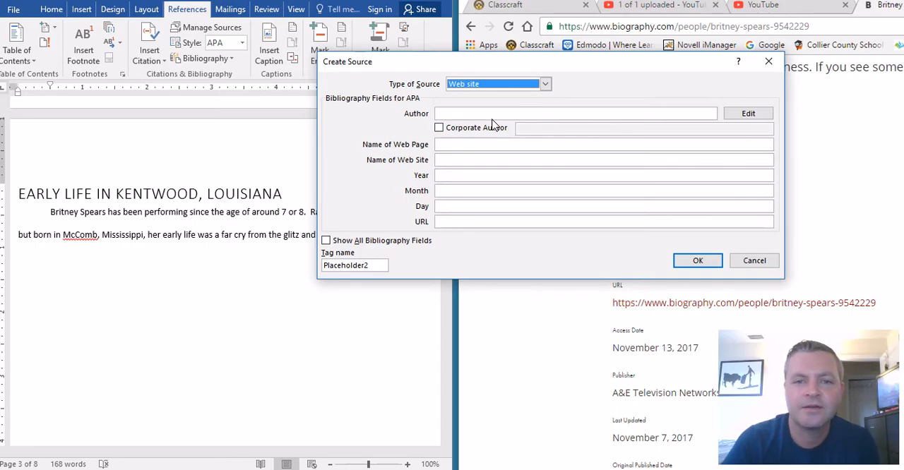
pyautogui.click(485, 115)
pyautogui.moveTo(621, 64); pyautogui.dragTo(374, 71)
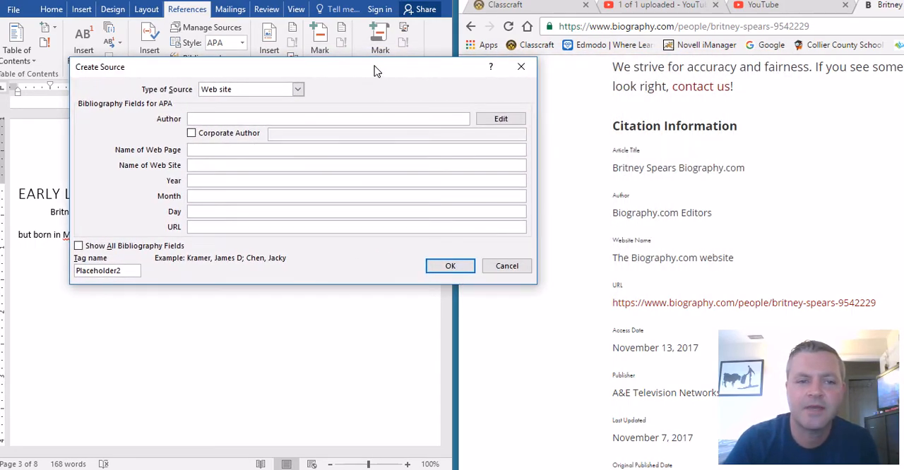
# - Copy "Biography.com Editors" from the web page in as the source's author and "The Biography.com website" as its web site name
pyautogui.tripleClick(643, 213)
pyautogui.hotkey('ctrl', 'c')
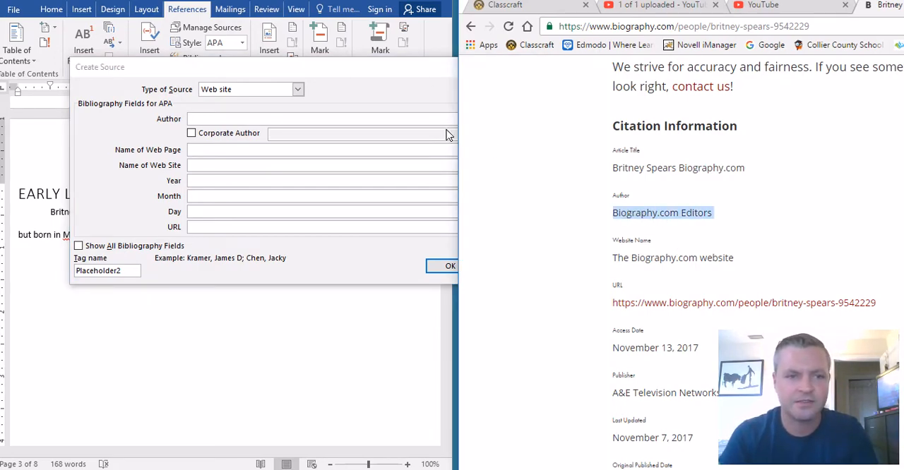
pyautogui.click(314, 117)
pyautogui.hotkey('ctrl', 'v')
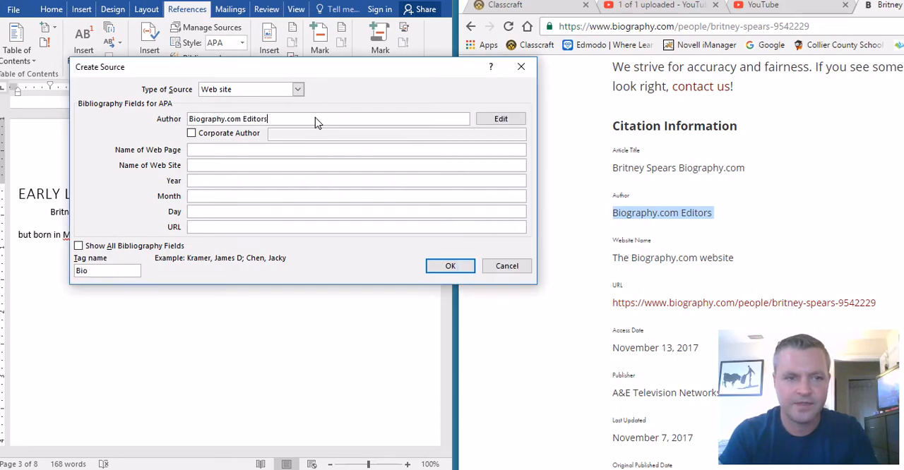
pyautogui.click(291, 152)
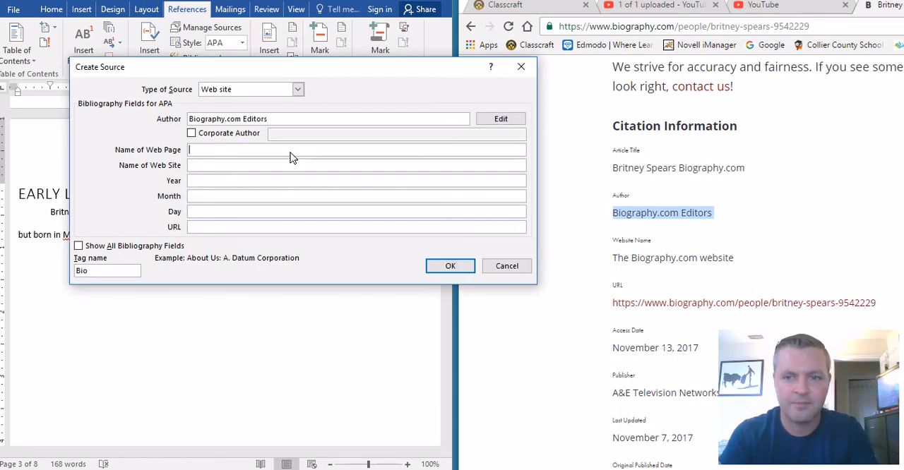
pyautogui.tripleClick(655, 261)
pyautogui.hotkey('ctrl', 'c')
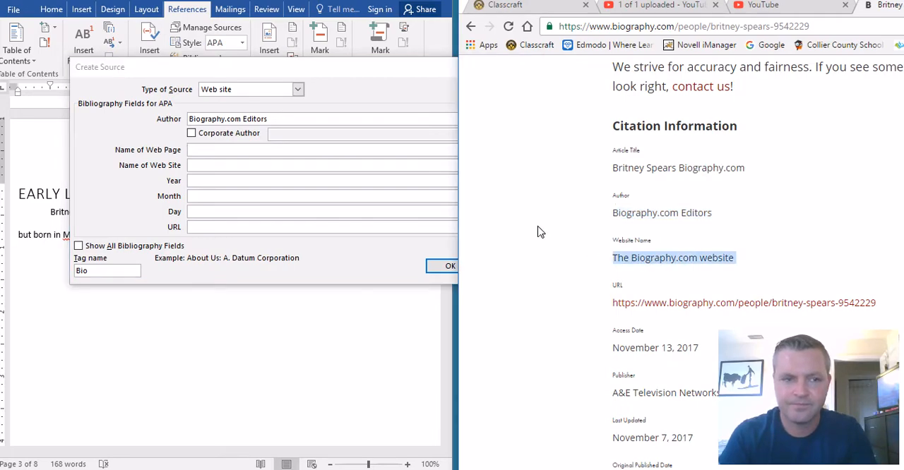
pyautogui.click(244, 152)
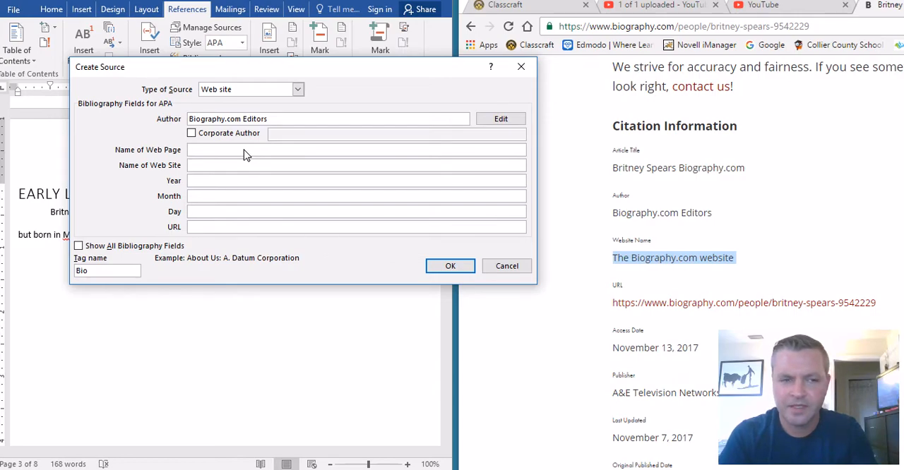
pyautogui.click(242, 167)
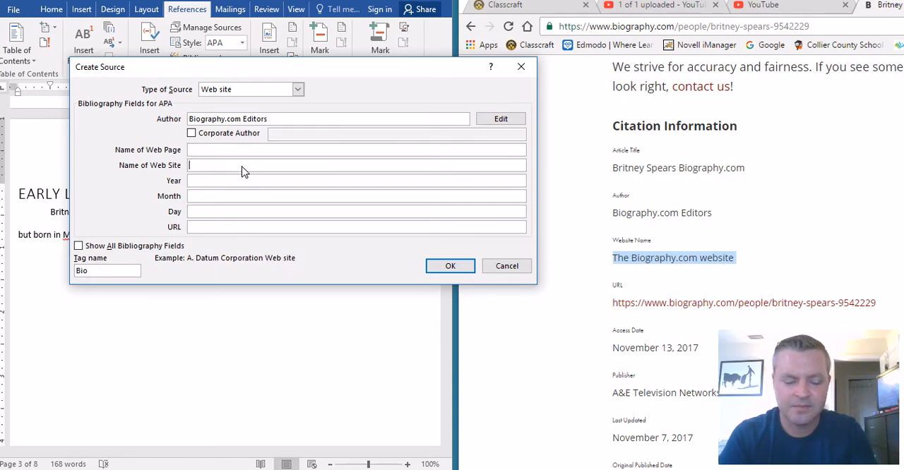
pyautogui.hotkey('ctrl', 'v')
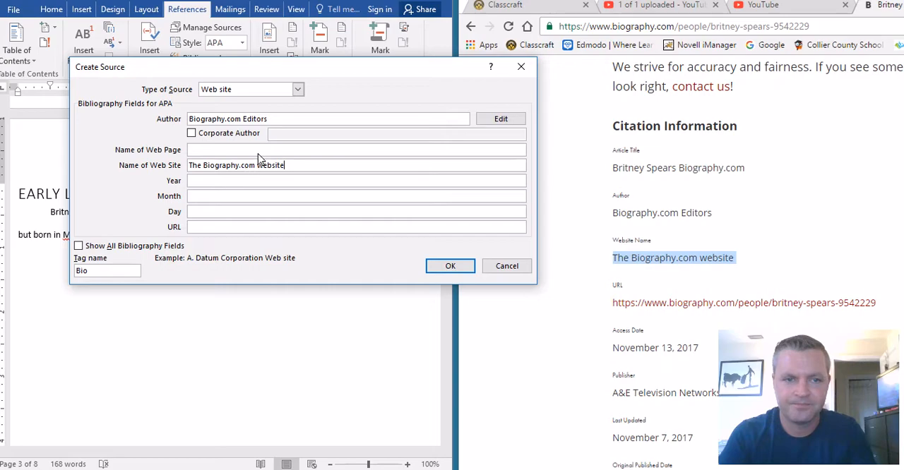
pyautogui.click(258, 152)
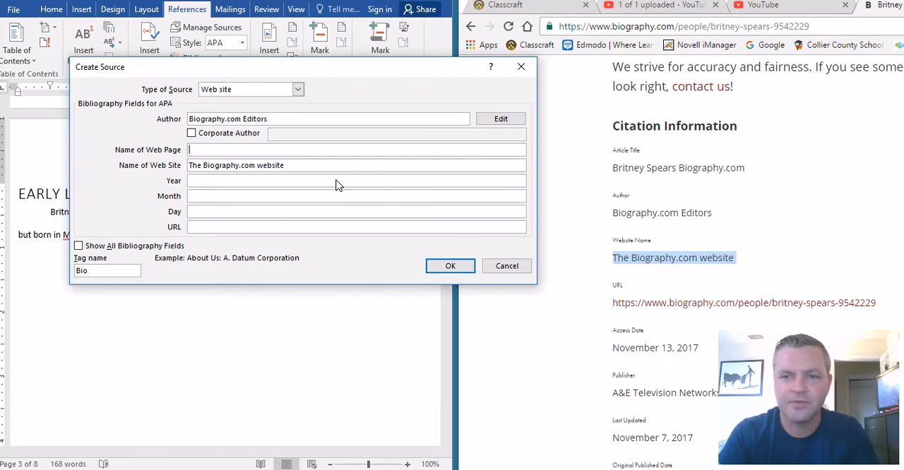
pyautogui.write('Britney')
pyautogui.press('BackSpace')
pyautogui.press('BackSpace')
pyautogui.press('BackSpace')
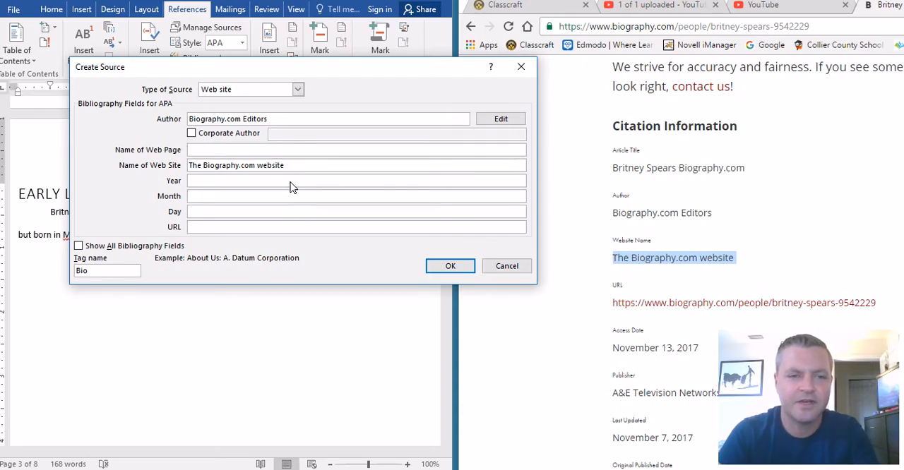
# - Check the page's citation details for the access date and set the source's year to 2017, month to November and day to 13
pyautogui.click(291, 182)
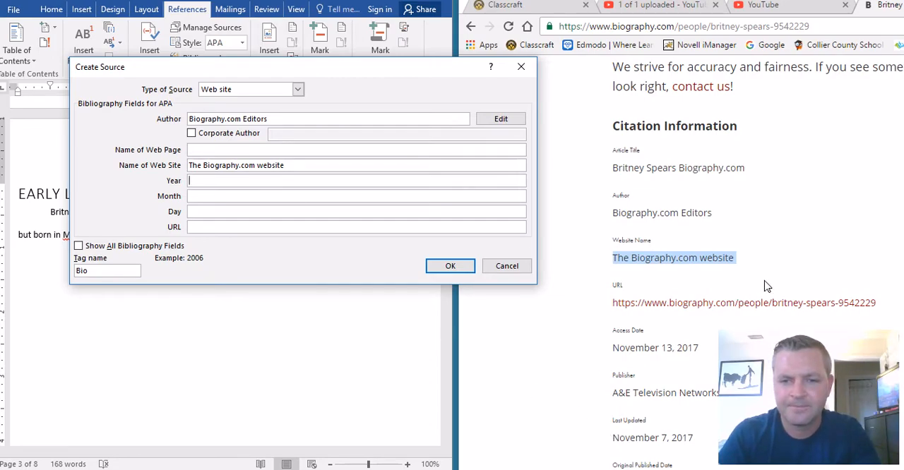
pyautogui.click(865, 202)
pyautogui.scroll(-2, 805, 177)
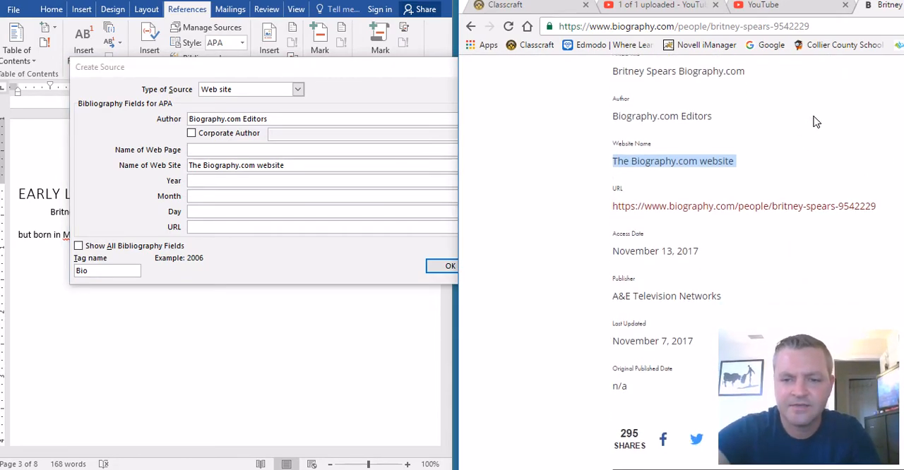
pyautogui.scroll(-3, 816, 163)
pyautogui.scroll(3, 821, 175)
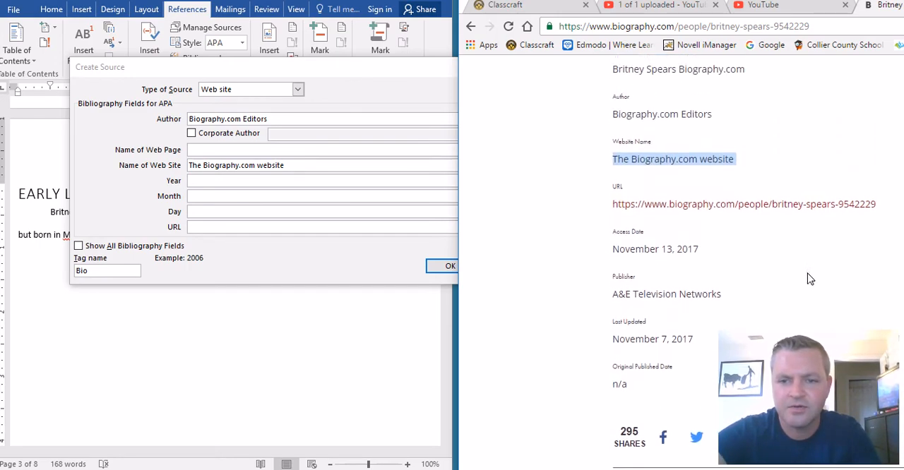
pyautogui.scroll(2, 836, 193)
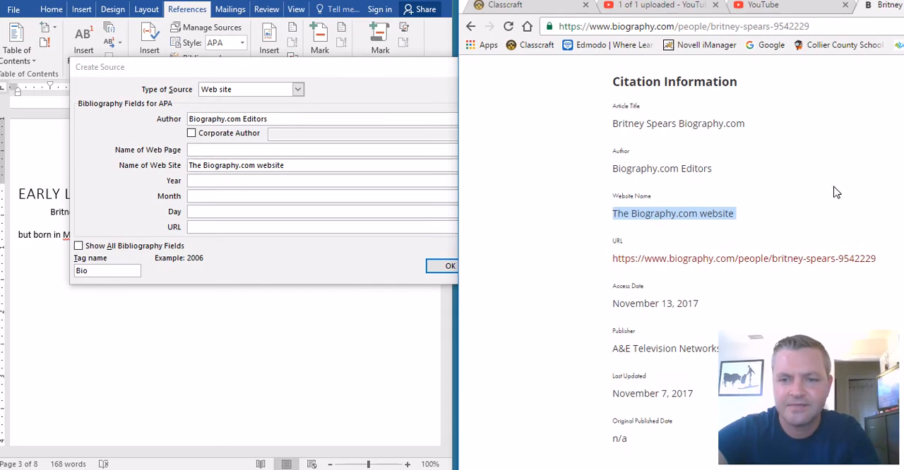
pyautogui.click(301, 183)
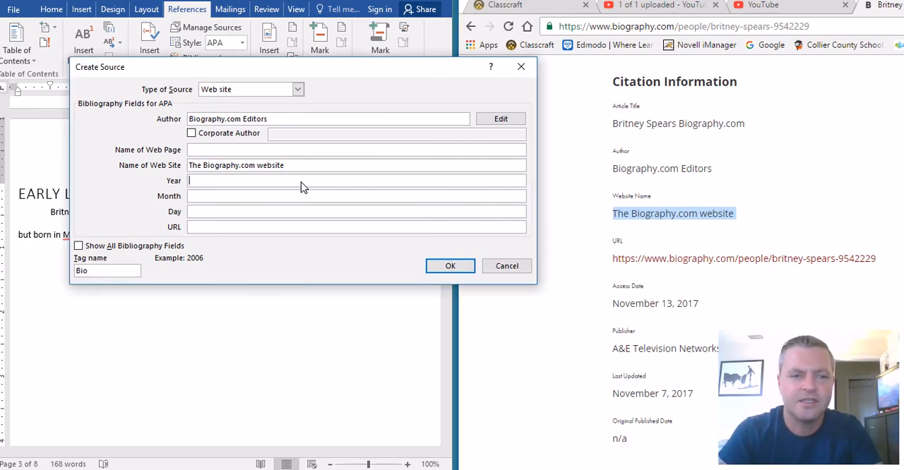
pyautogui.write('2017')
pyautogui.press('Tab')
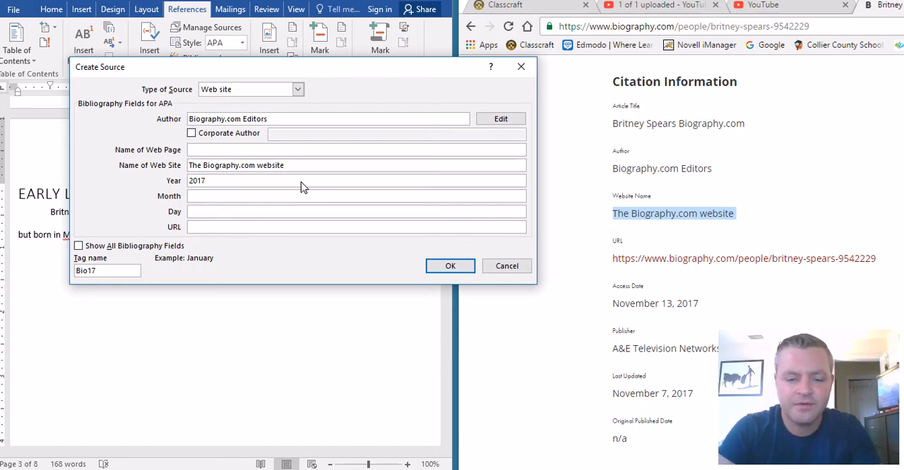
pyautogui.write('November')
pyautogui.press('Tab')
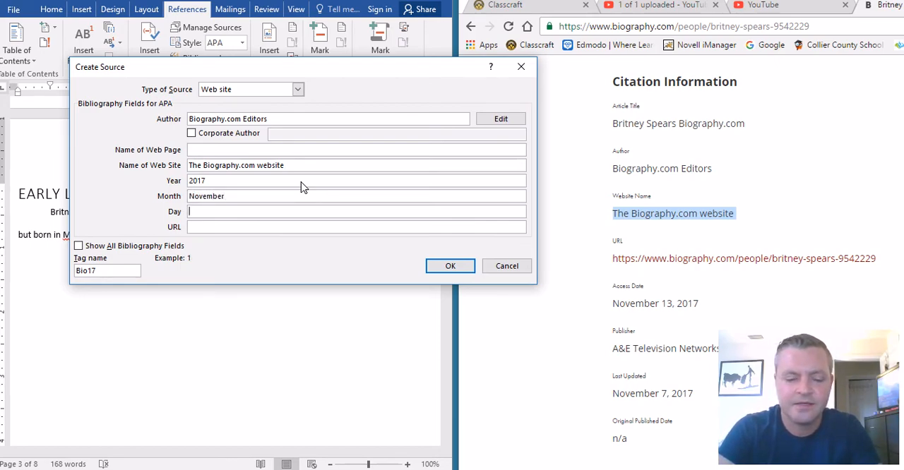
pyautogui.press('Tab')
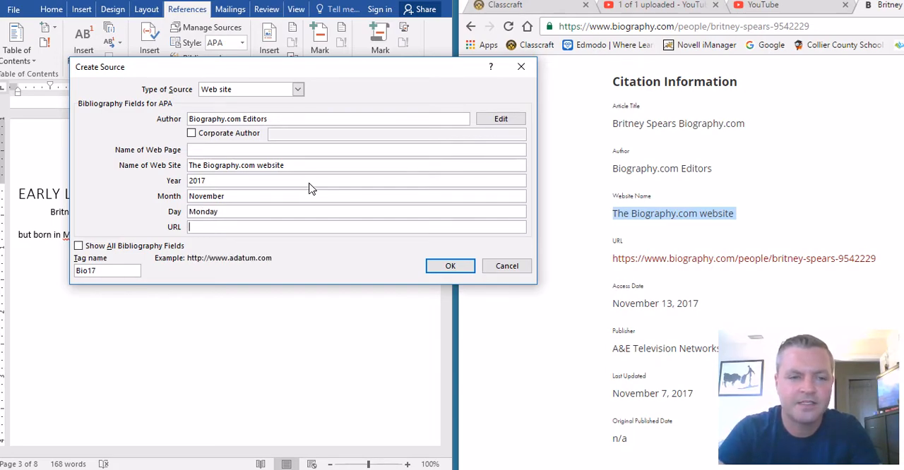
pyautogui.click(307, 215)
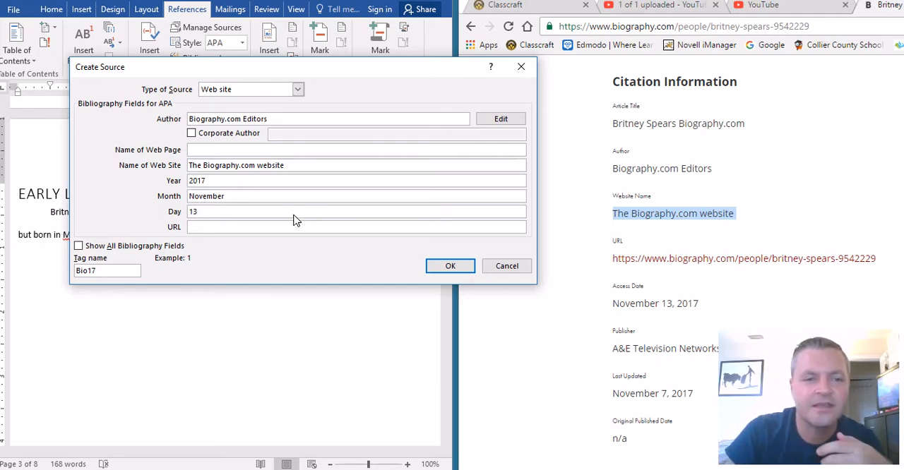
pyautogui.click(245, 229)
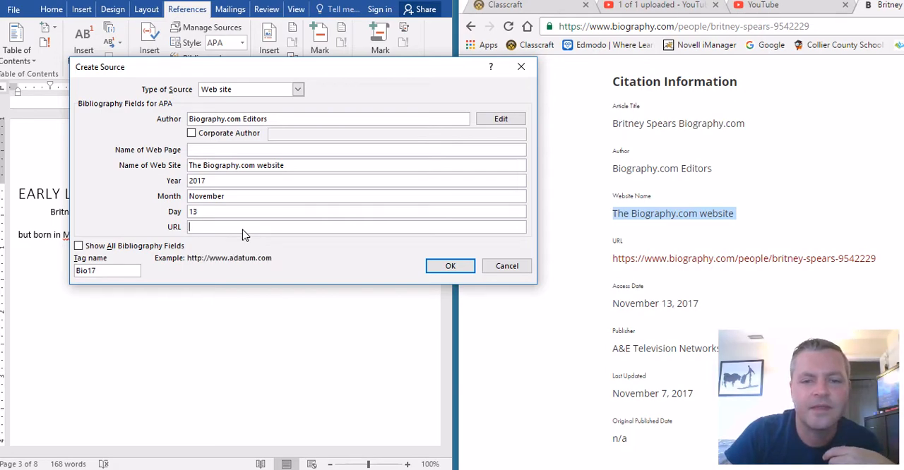
pyautogui.click(611, 261)
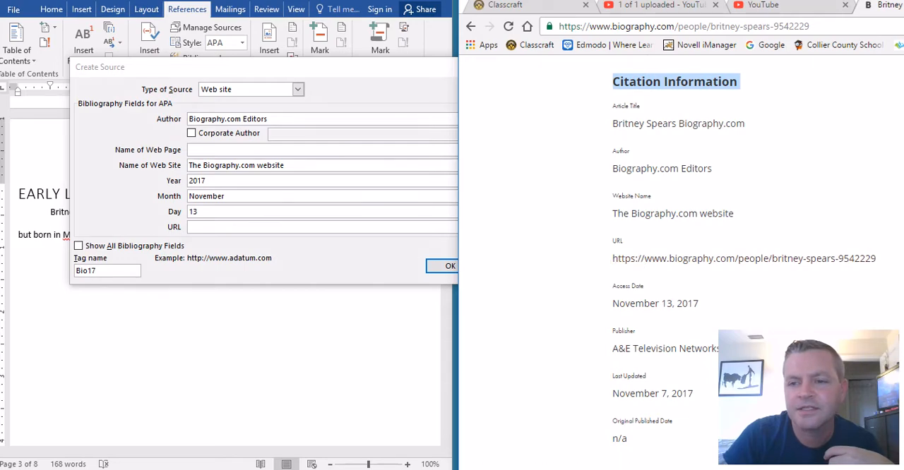
pyautogui.moveTo(882, 265); pyautogui.dragTo(750, 261)
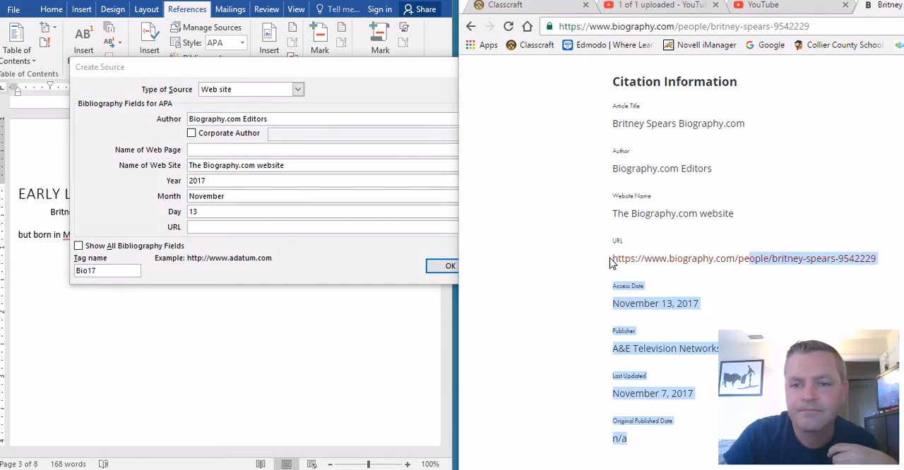
pyautogui.moveTo(608, 259); pyautogui.dragTo(877, 260)
pyautogui.click(274, 227)
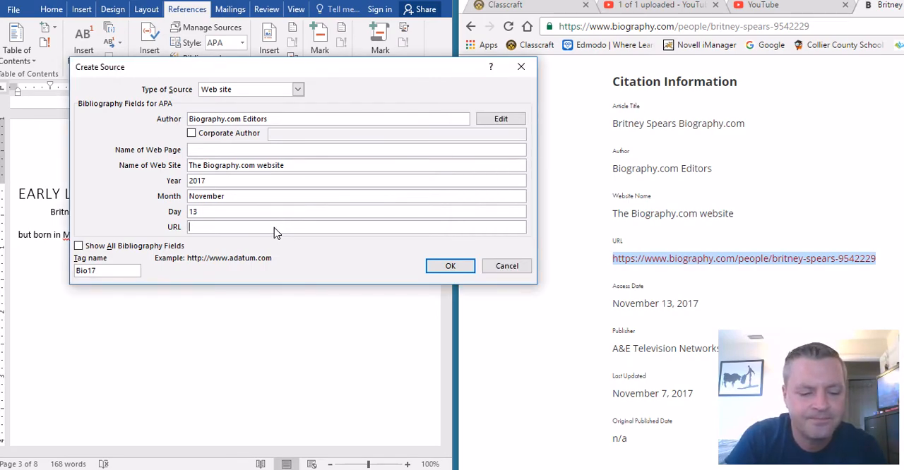
pyautogui.rightClick(696, 263)
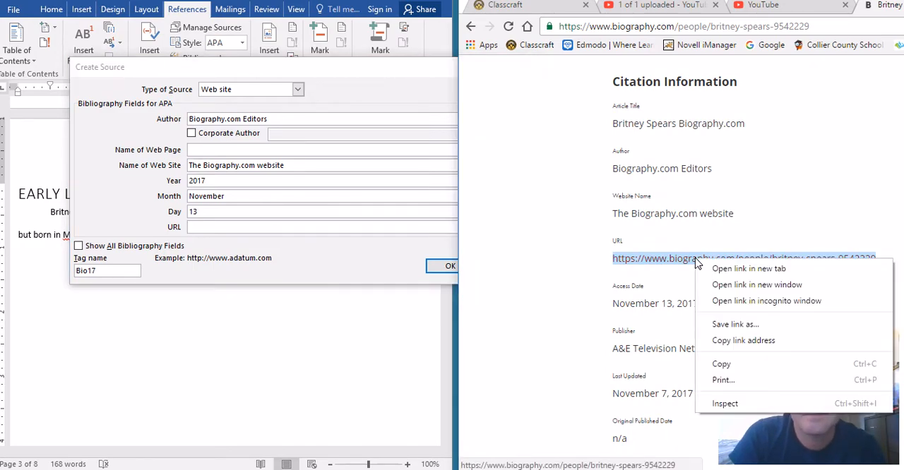
pyautogui.click(739, 369)
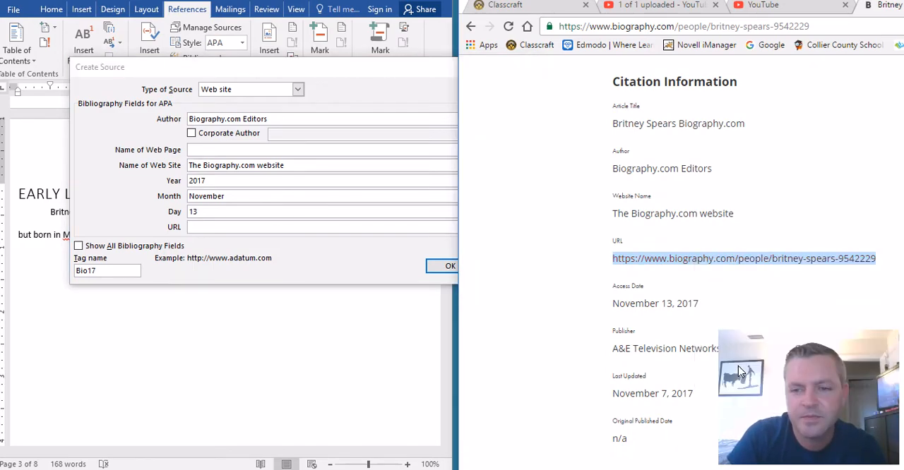
pyautogui.click(212, 228)
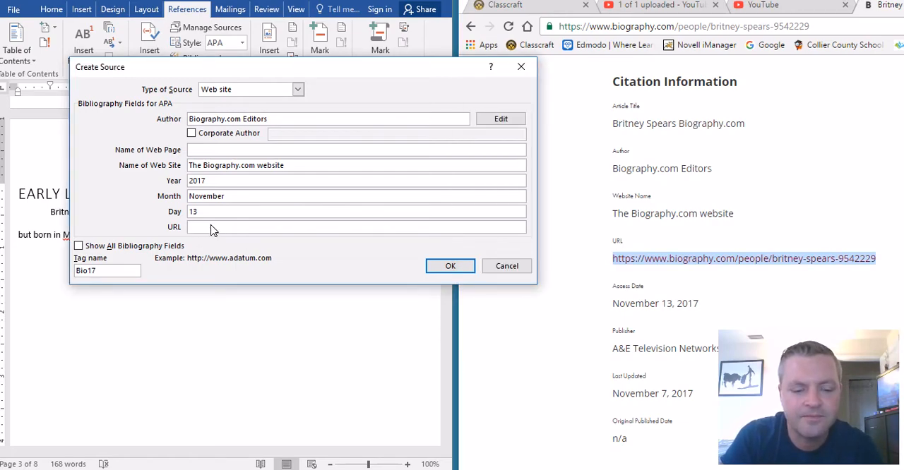
pyautogui.rightClick(212, 228)
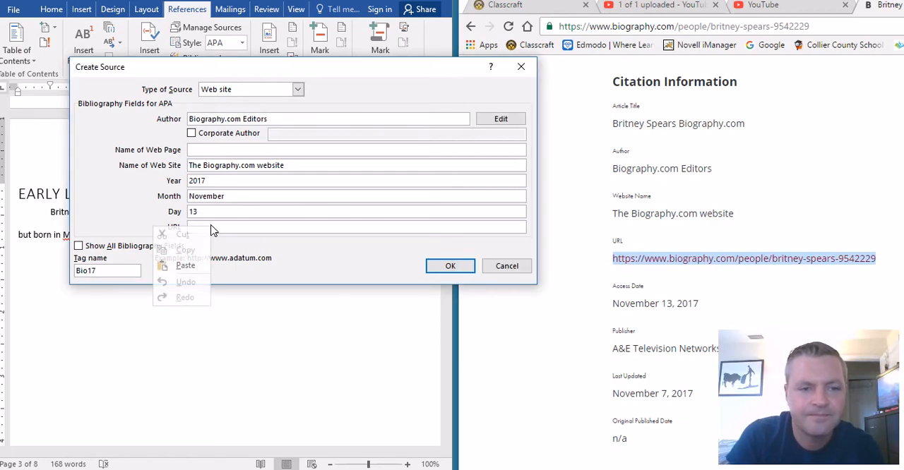
pyautogui.click(189, 264)
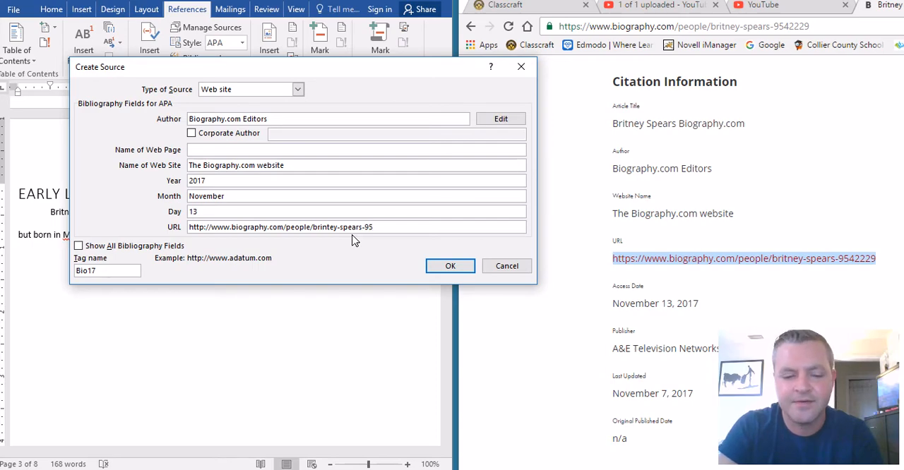
pyautogui.write('2229')
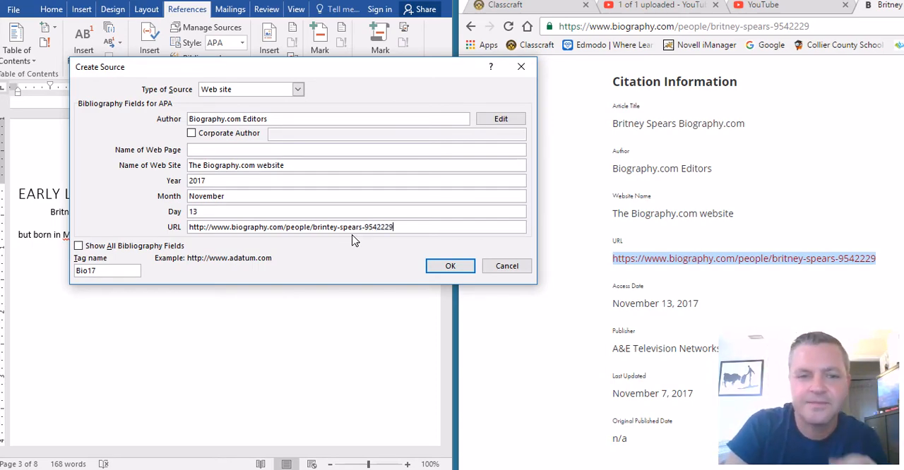
pyautogui.click(445, 269)
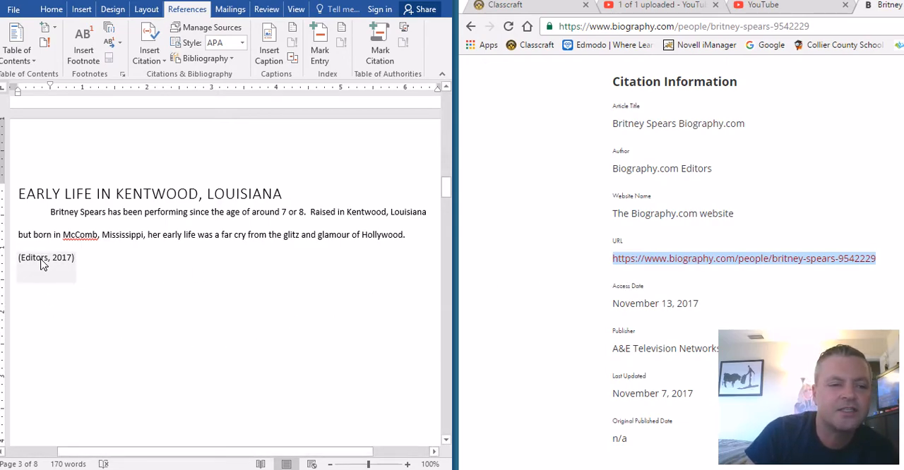
pyautogui.click(69, 260)
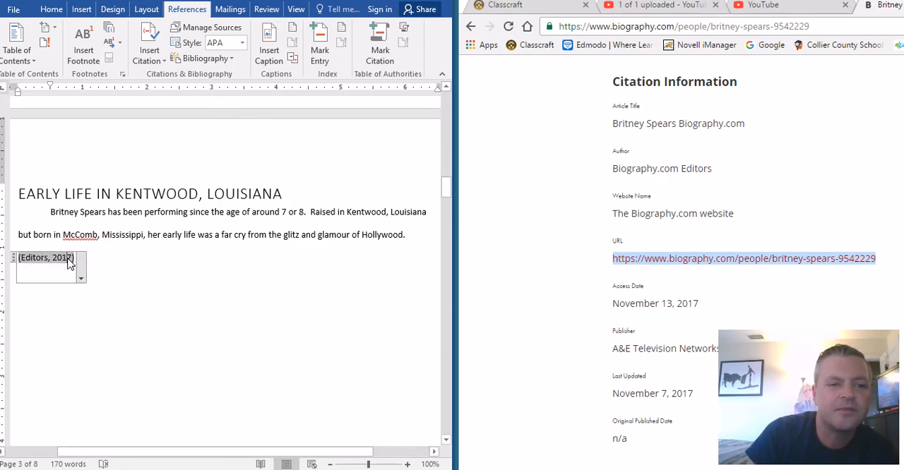
pyautogui.click(86, 285)
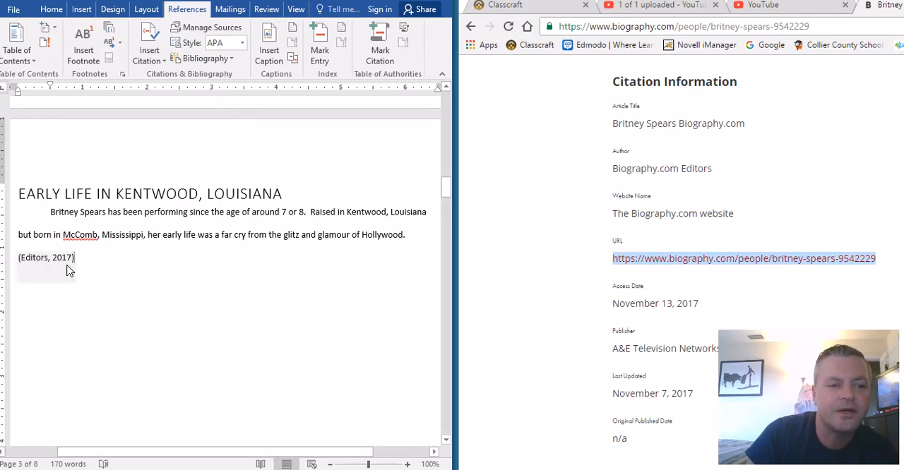
pyautogui.click(67, 265)
pyautogui.click(81, 278)
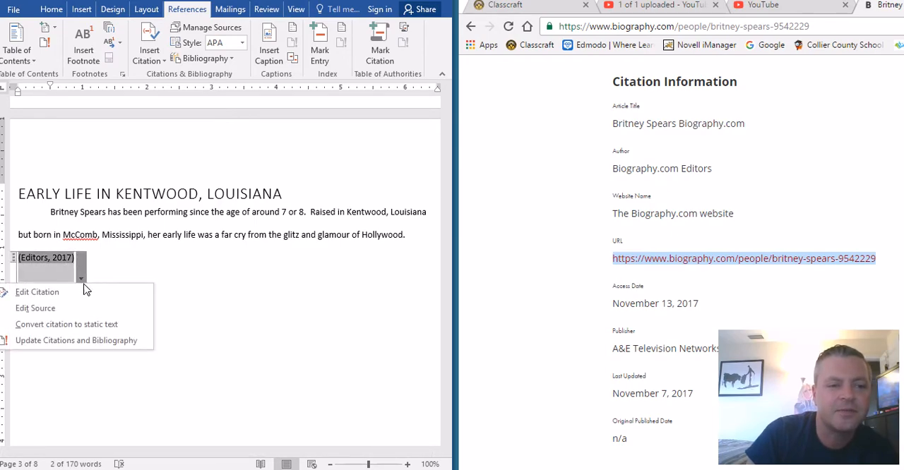
pyautogui.click(42, 292)
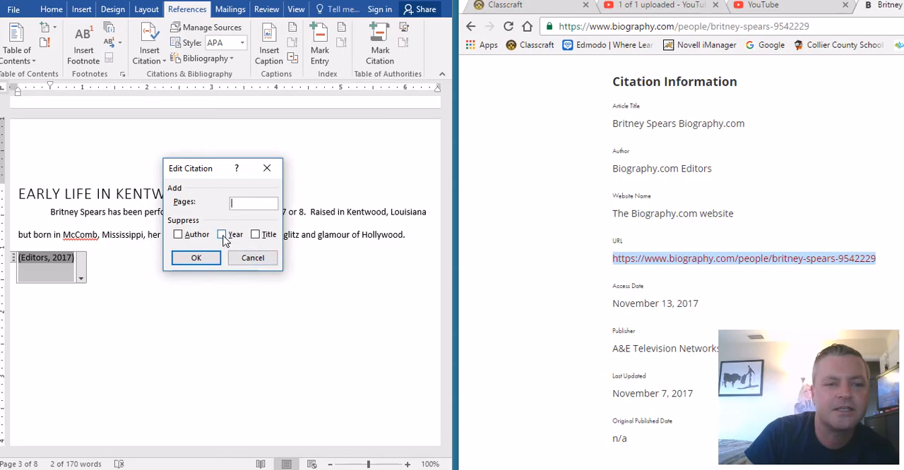
pyautogui.click(244, 258)
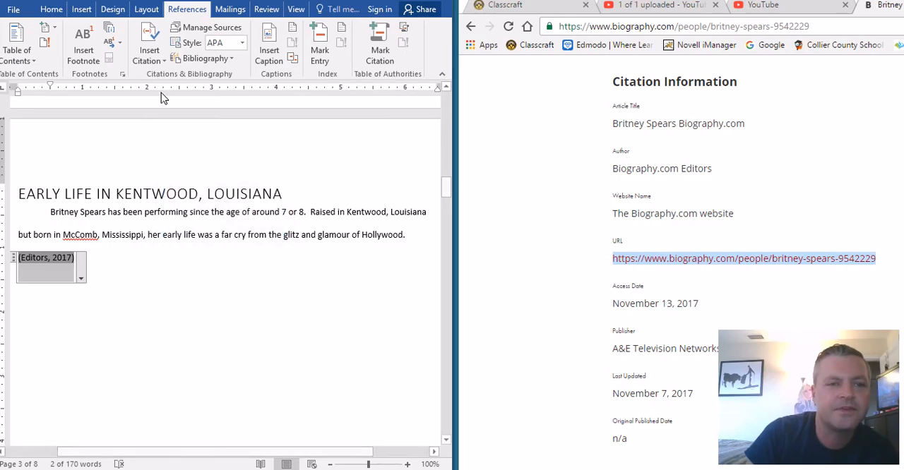
# - Edit the Biography.com source in the Source Manager, set its web page name to "Biography.com", and return to the document
pyautogui.click(195, 32)
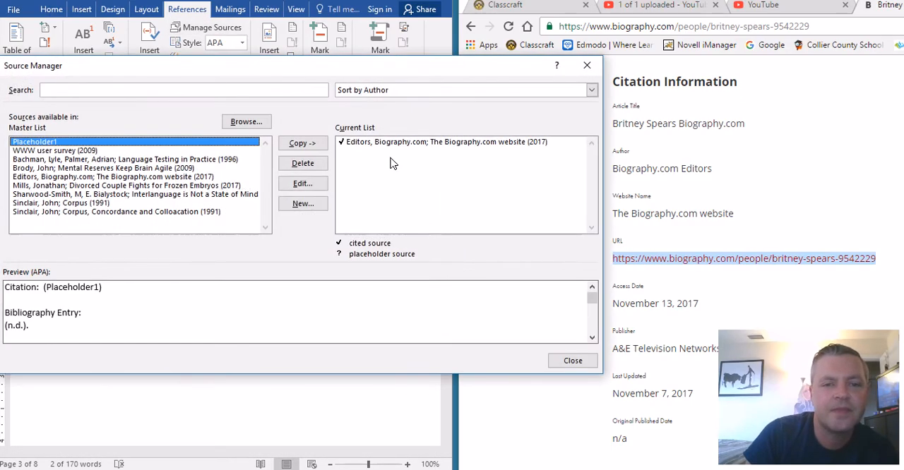
pyautogui.click(403, 142)
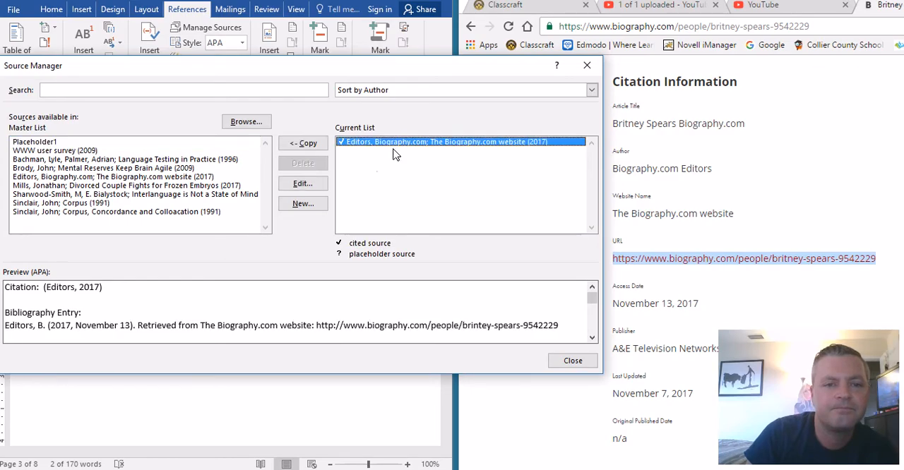
pyautogui.click(300, 184)
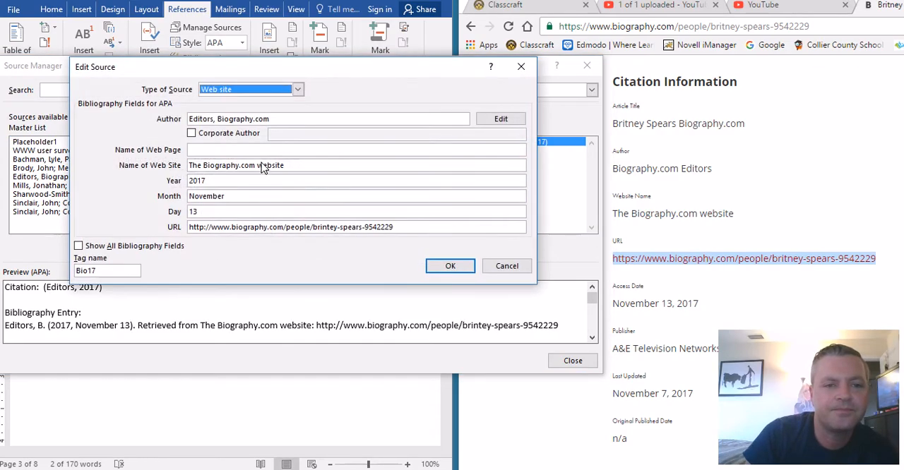
pyautogui.click(248, 149)
pyautogui.write('B')
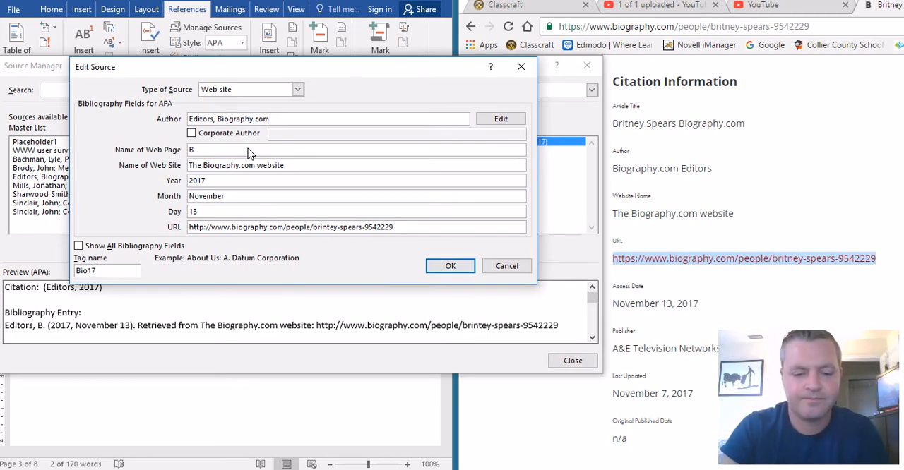
pyautogui.write('iography.com')
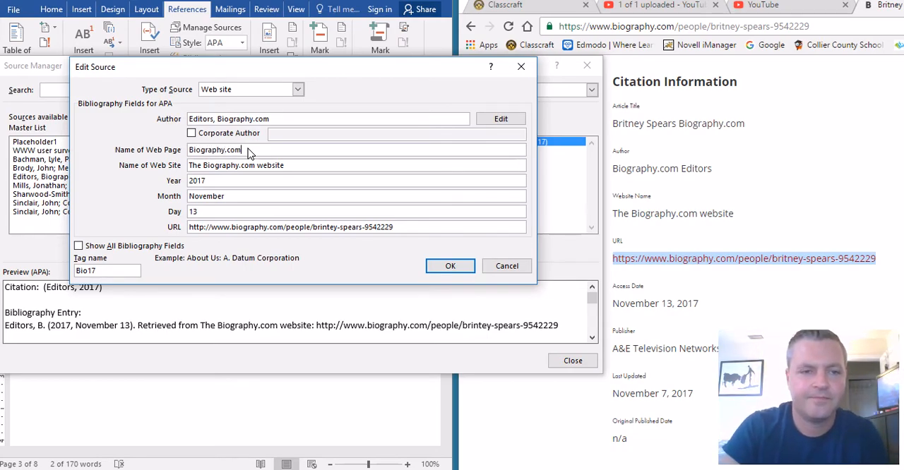
pyautogui.click(460, 267)
pyautogui.click(400, 269)
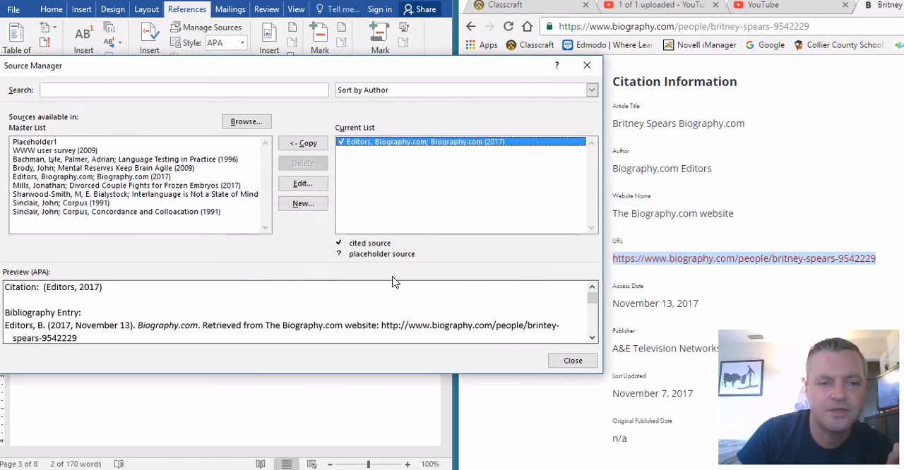
pyautogui.click(590, 361)
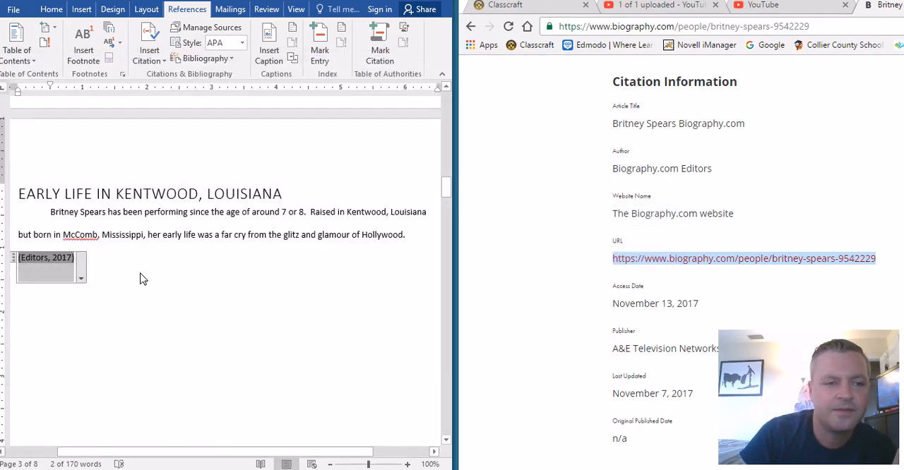
# - Review the document's current source list in the Source Manager and return to the blank area below the citation
pyautogui.click(140, 279)
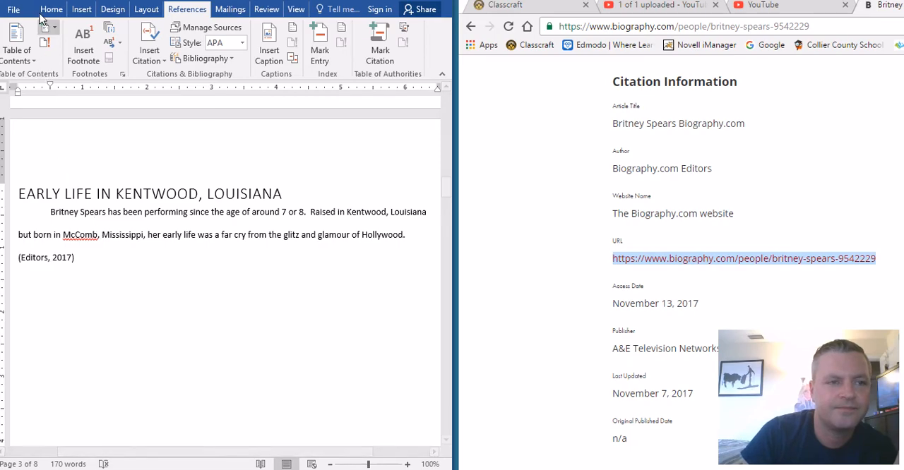
pyautogui.click(55, 264)
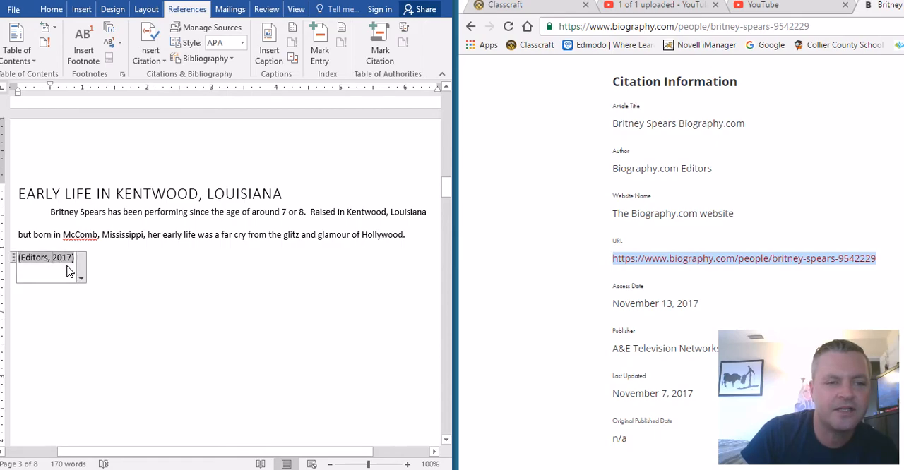
pyautogui.click(190, 31)
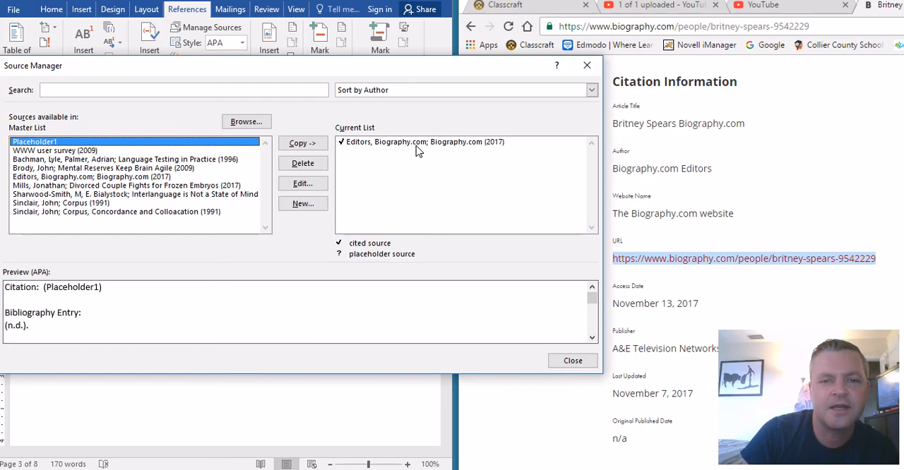
pyautogui.click(583, 362)
pyautogui.click(261, 313)
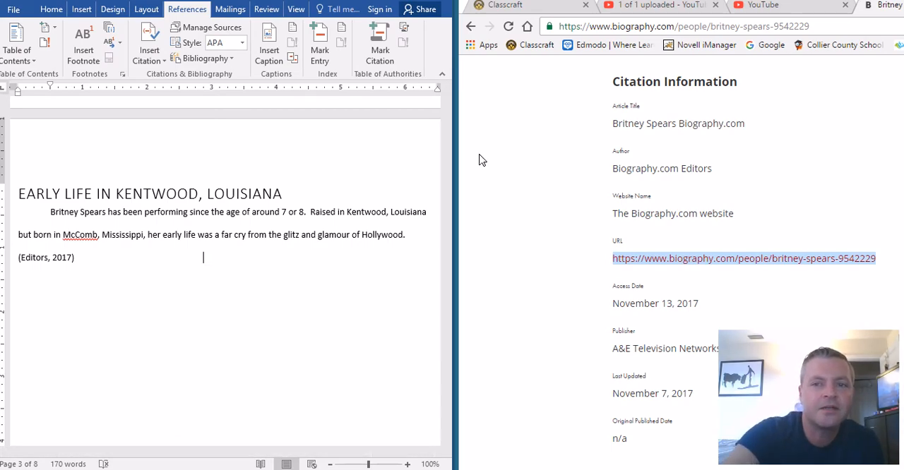
# - Look back through the body of the Britney Spears article on Biography.com in the browser
pyautogui.scroll(15, 573, 346)
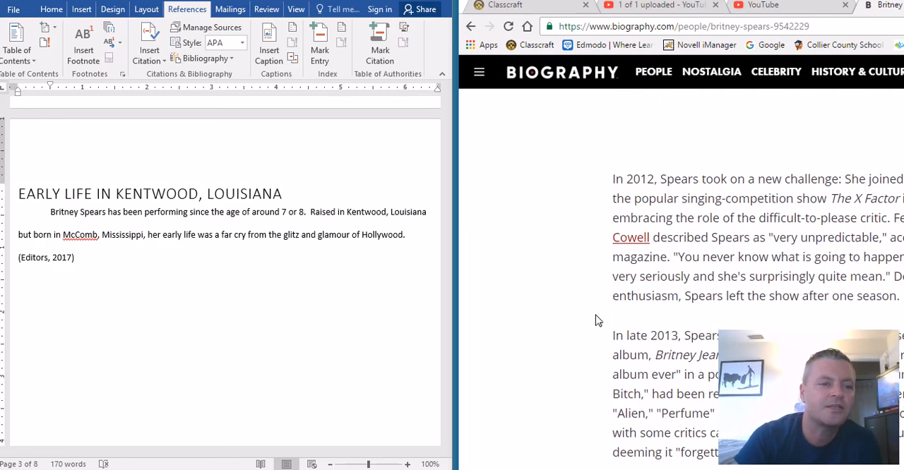